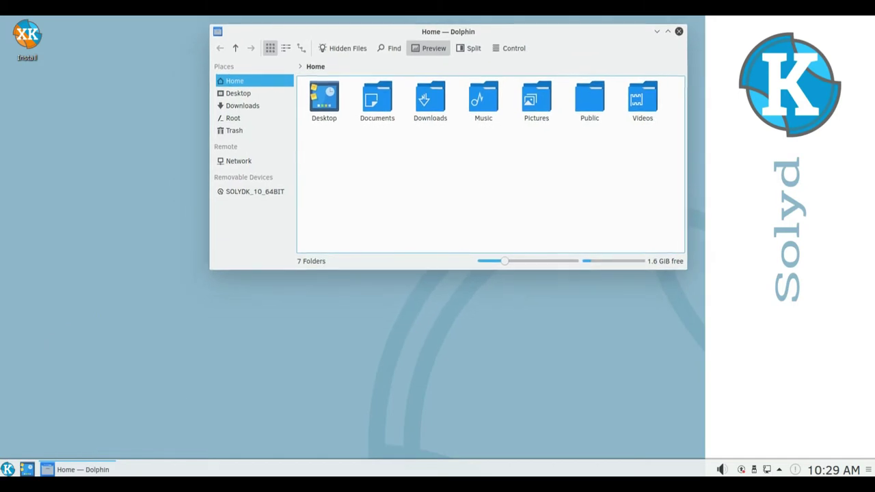
# Step: Examine Dolphin's version, library and author information, and close the About dialog
pyautogui.click(513, 48)
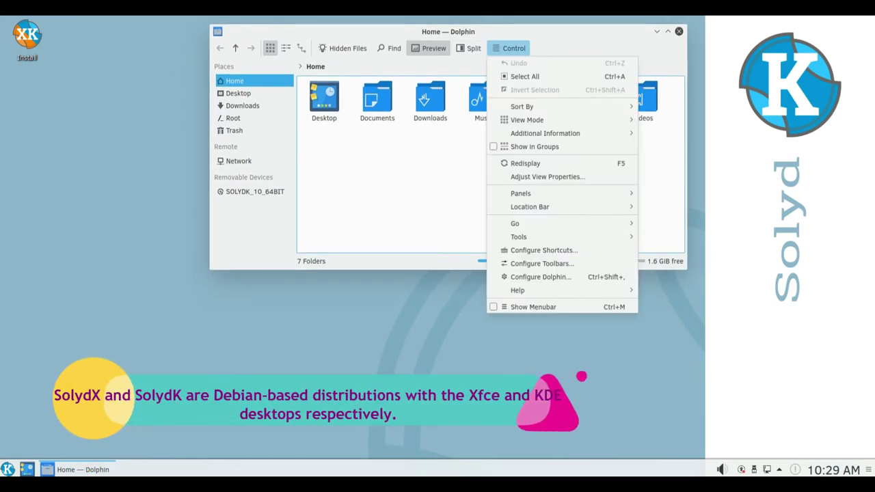
pyautogui.moveTo(517, 290)
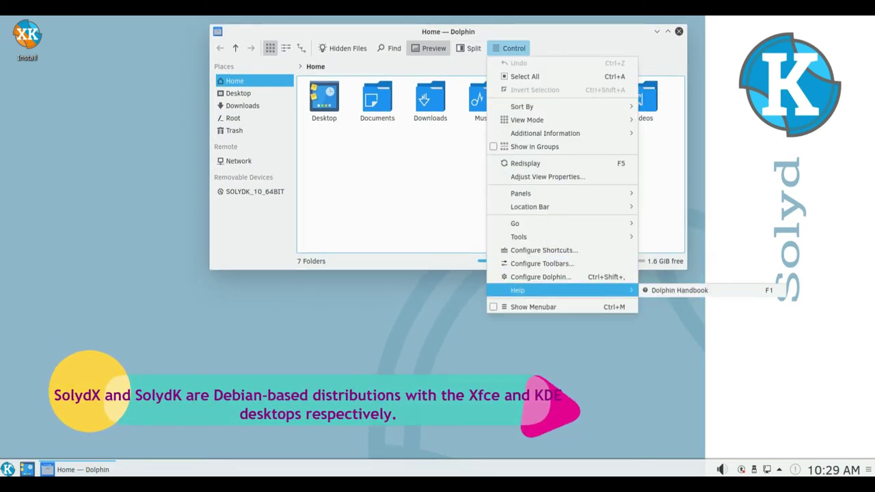
pyautogui.click(684, 370)
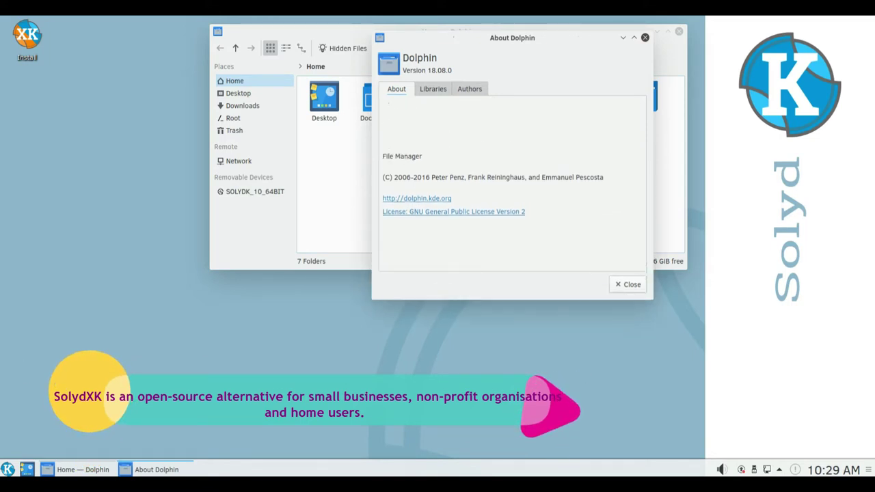
pyautogui.click(433, 88)
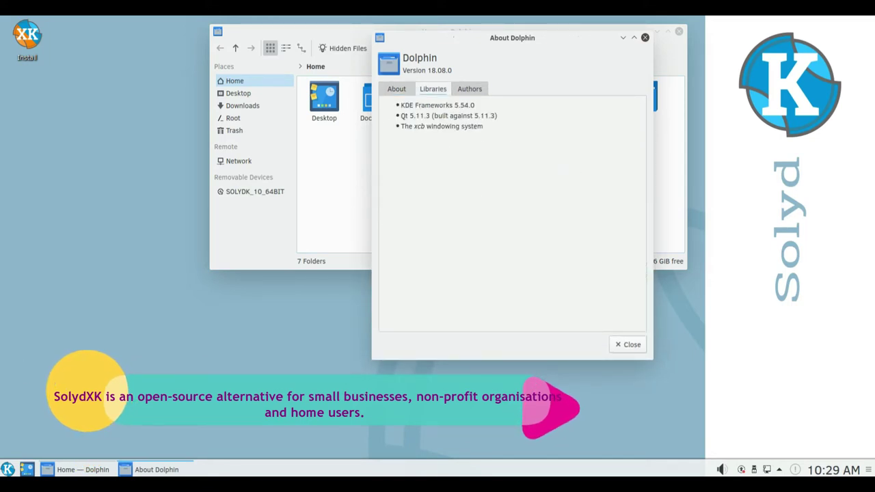
pyautogui.click(470, 89)
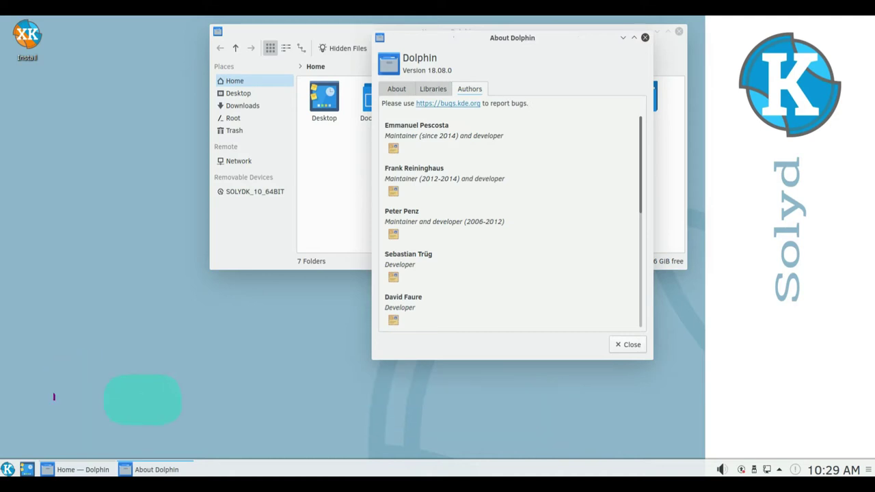
pyautogui.scroll(-1, 509, 219)
pyautogui.scroll(-3, 509, 219)
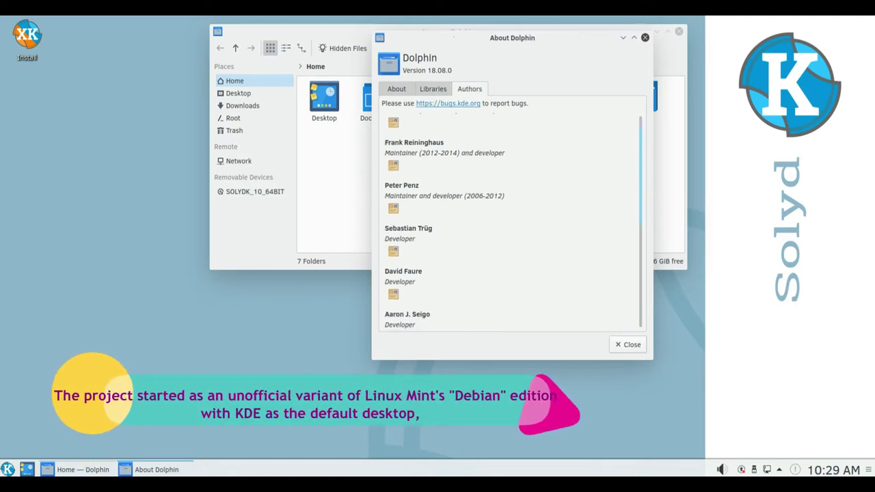
pyautogui.scroll(-6, 510, 219)
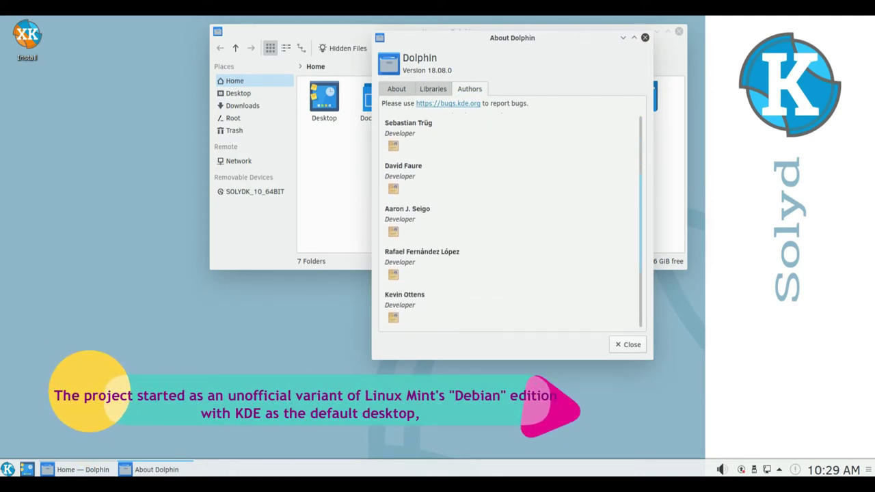
pyautogui.scroll(-3, 509, 219)
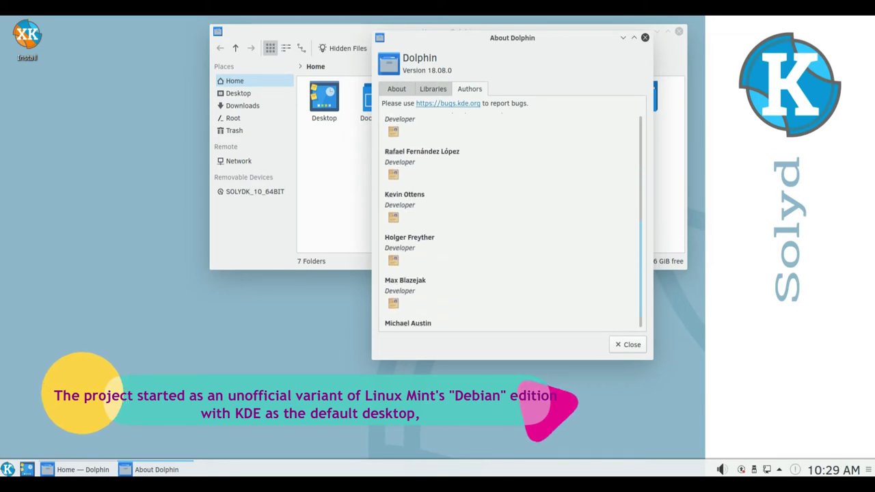
pyautogui.press('Escape')
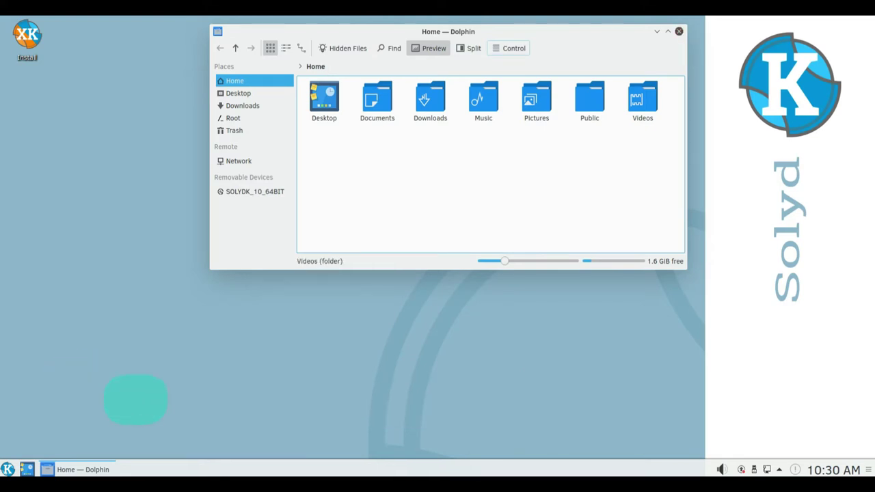
# Step: Try larger folder icons in the Home folder and restore their previous size
pyautogui.hotkey('ctrl', '+')
pyautogui.hotkey('ctrl', '+')
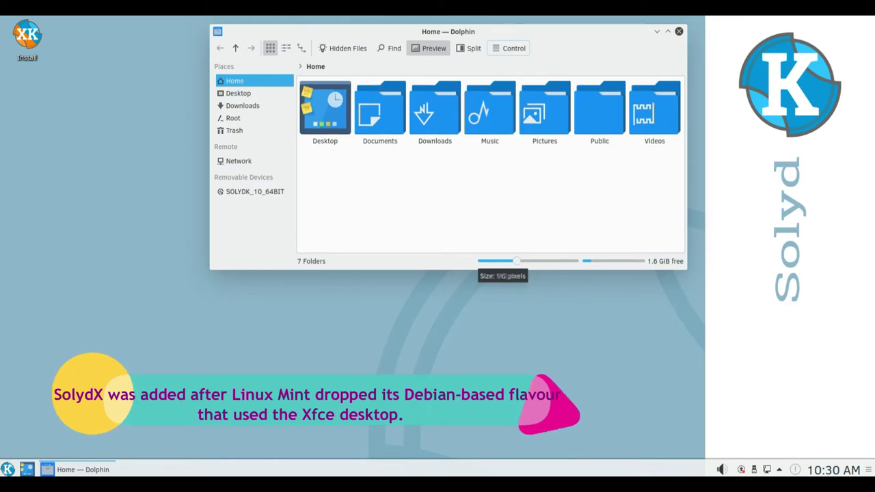
pyautogui.hotkey('ctrl', '-')
pyautogui.hotkey('ctrl', '-')
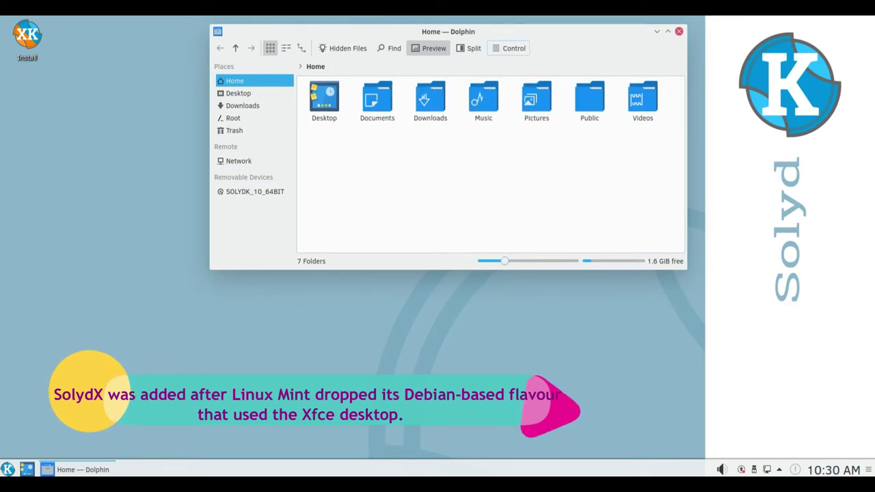
# Step: Close the file manager and review the launcher's application categories from Graphics to Settings
pyautogui.click(679, 31)
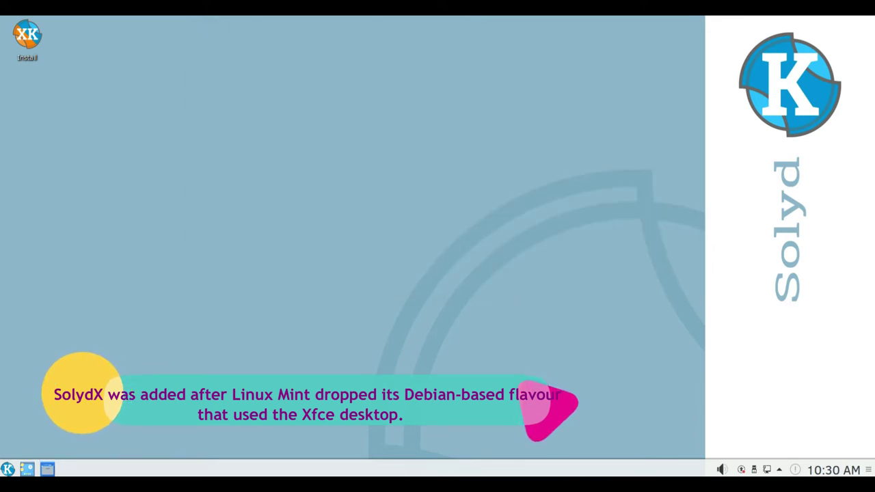
pyautogui.hotkey('alt', 'F1')
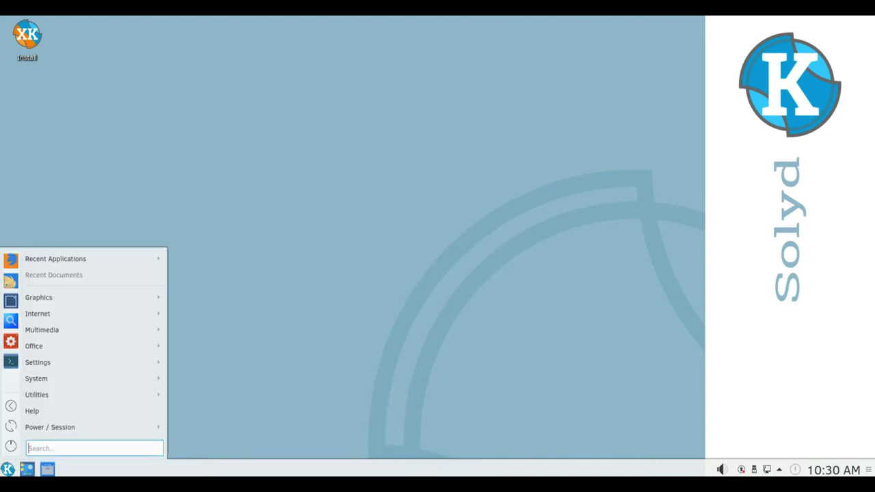
pyautogui.moveTo(68, 297)
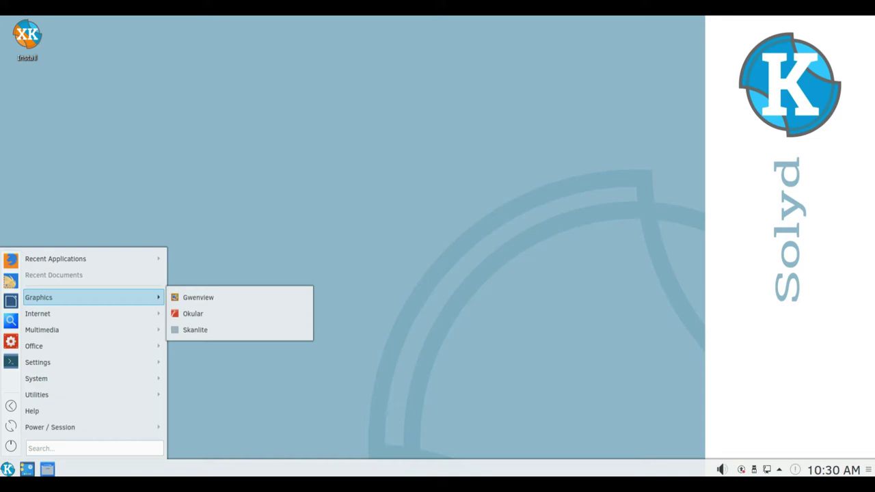
pyautogui.moveTo(69, 313)
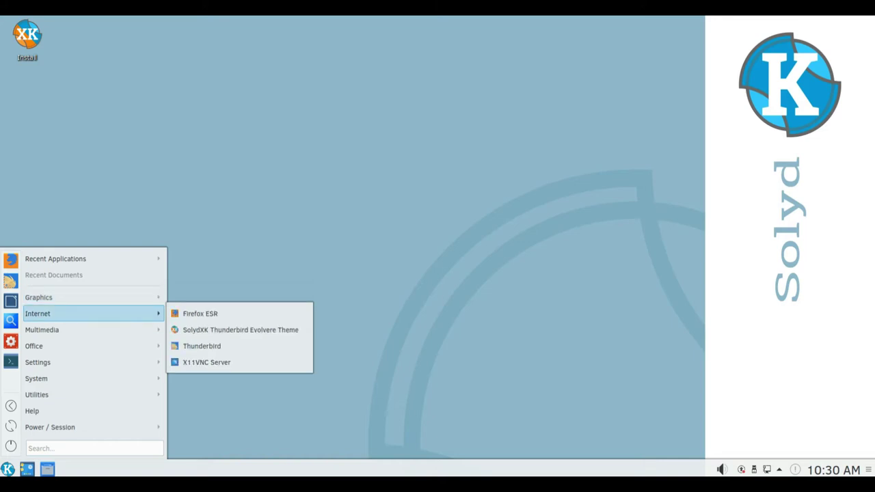
pyautogui.moveTo(68, 329)
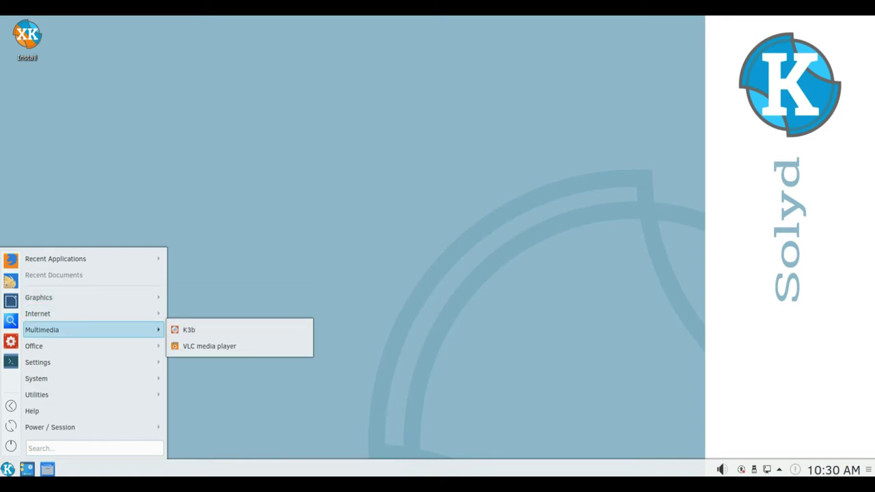
pyautogui.moveTo(69, 346)
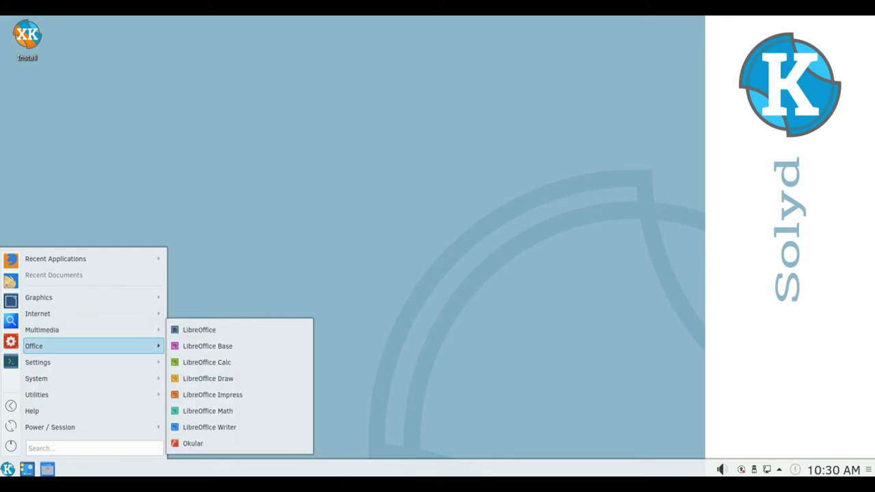
pyautogui.moveTo(68, 363)
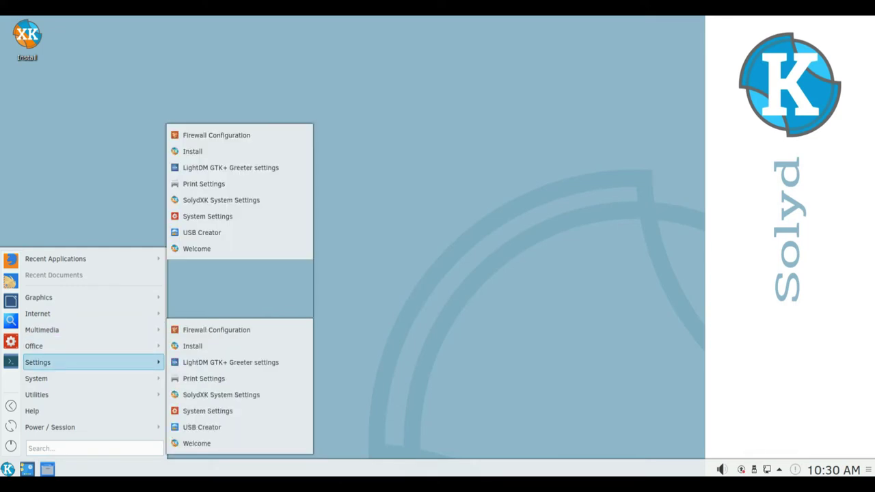
# Step: Launch KSysGuard from the System applications, view the System Load graphs in a widened window, and close it
pyautogui.moveTo(68, 379)
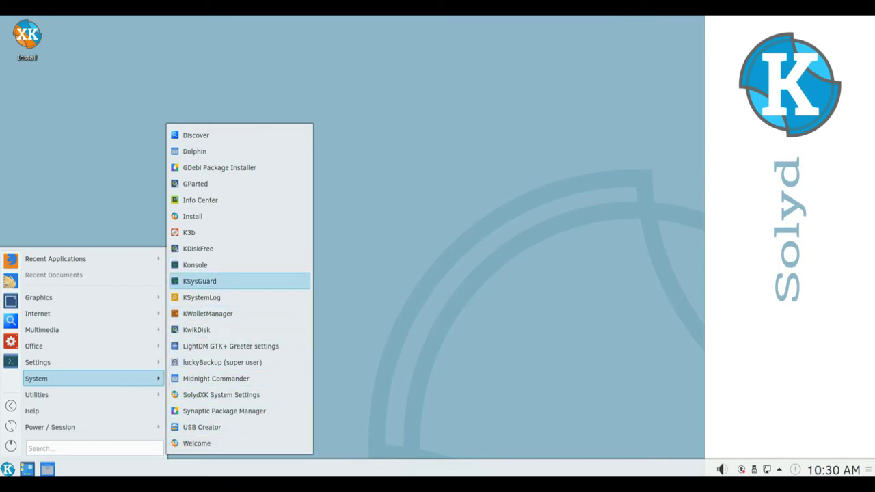
pyautogui.press('Escape')
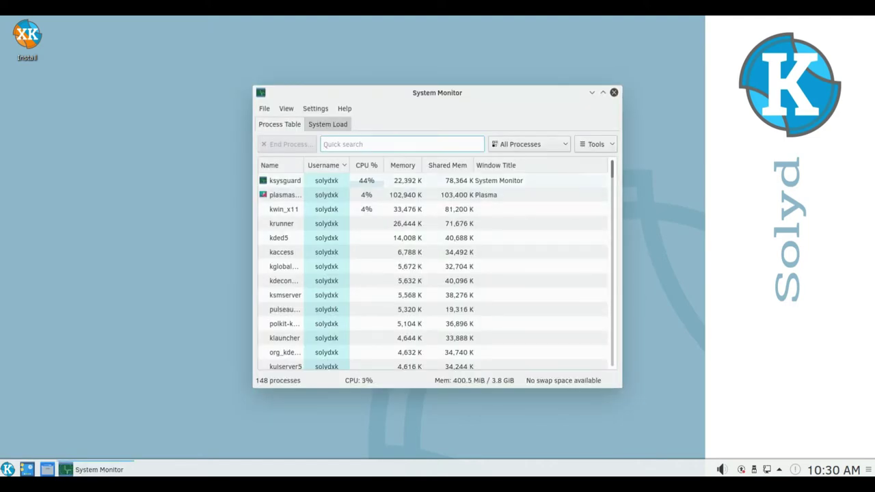
pyautogui.click(328, 124)
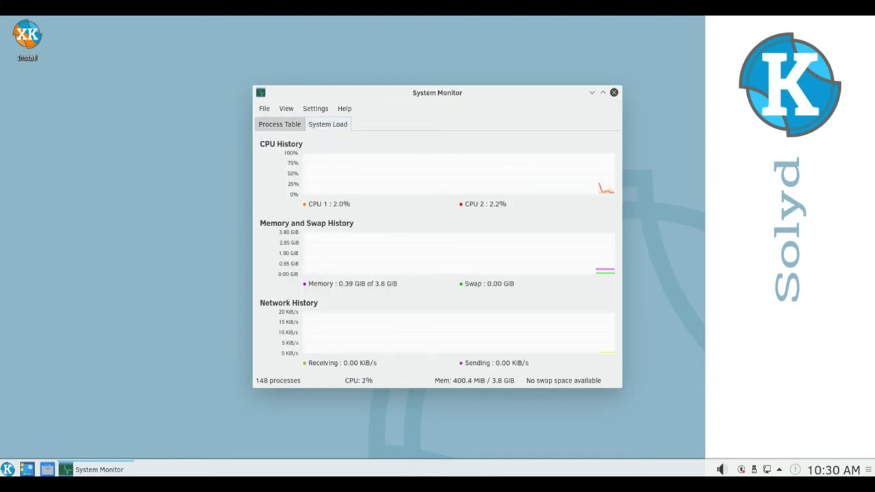
pyautogui.moveTo(622, 240); pyautogui.dragTo(848, 239)
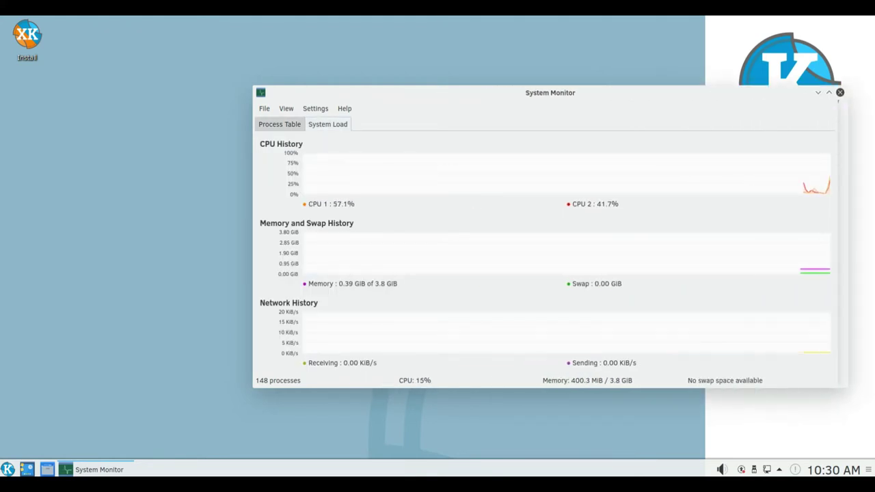
pyautogui.moveTo(478, 92); pyautogui.dragTo(430, 30)
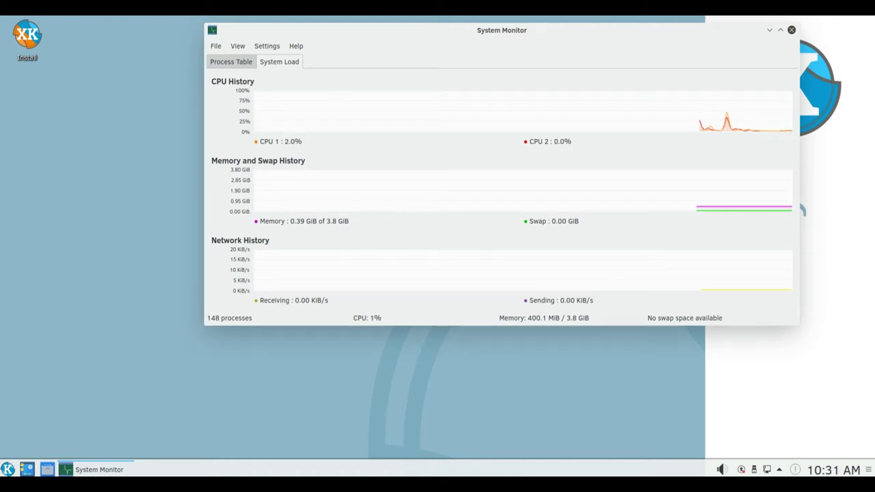
pyautogui.click(791, 30)
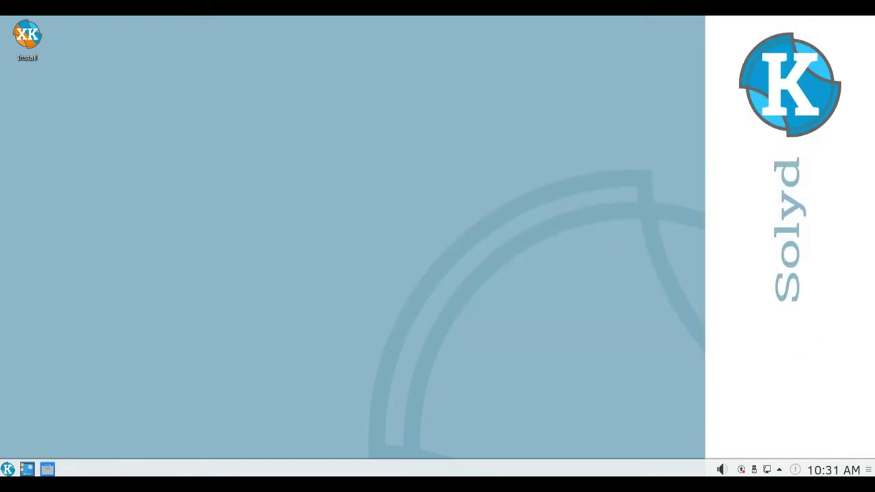
# Step: Open System Settings and look through the available desktop themes under Workspace Theme
pyautogui.click(8, 469)
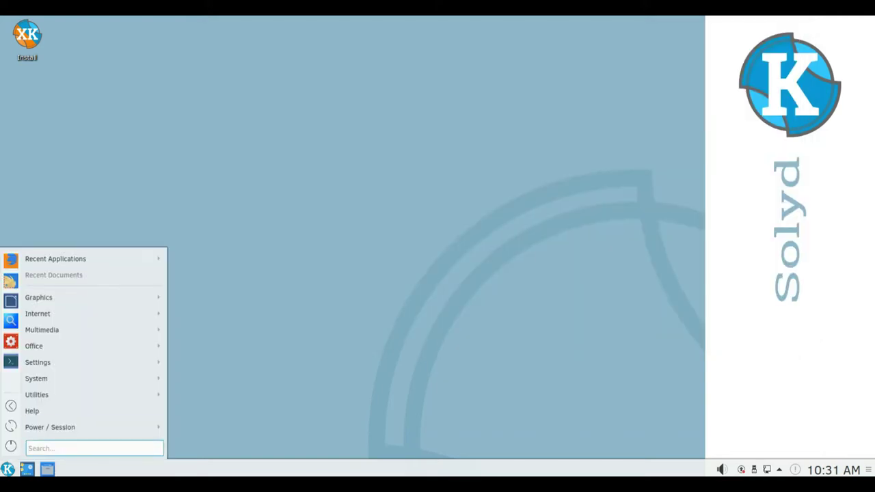
pyautogui.moveTo(89, 395)
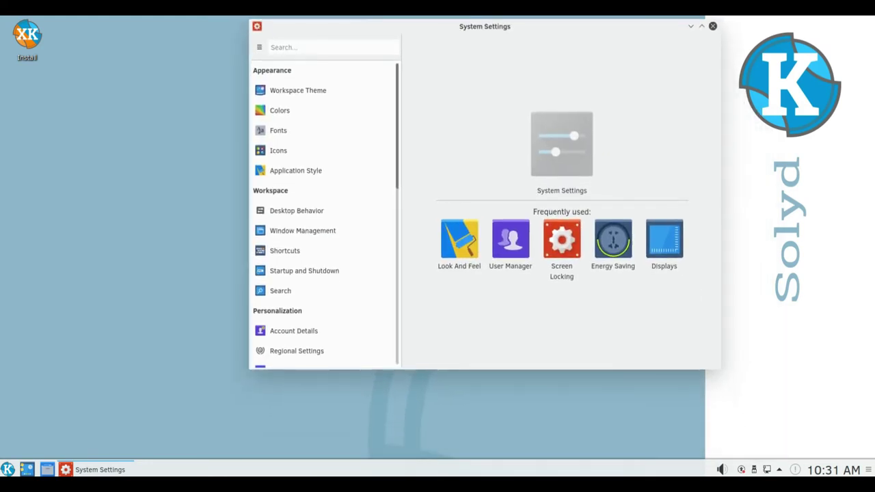
pyautogui.click(298, 91)
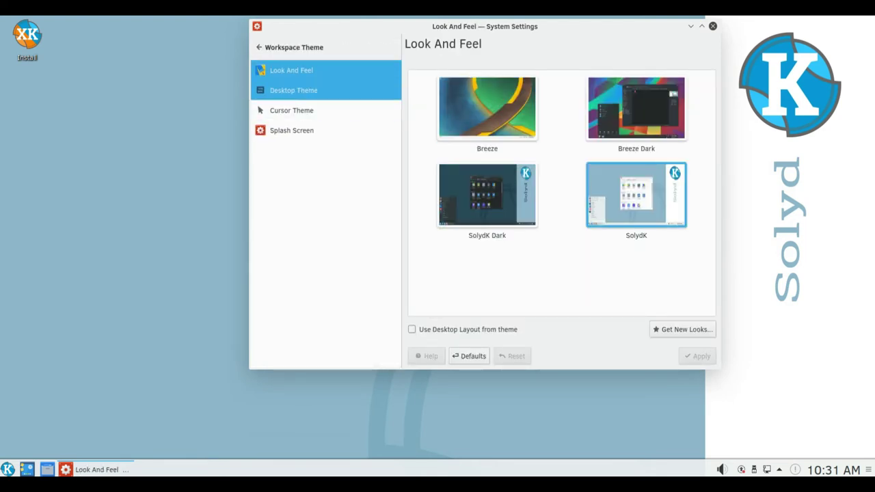
pyautogui.click(294, 90)
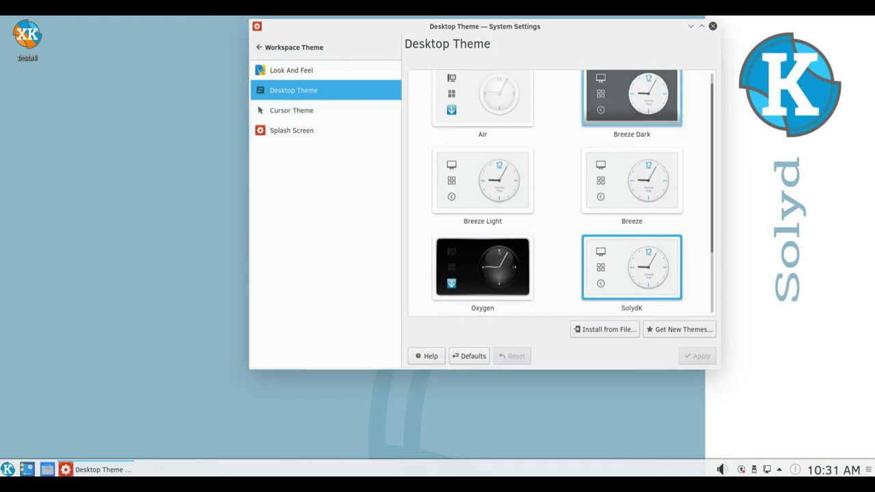
pyautogui.scroll(-3, 557, 191)
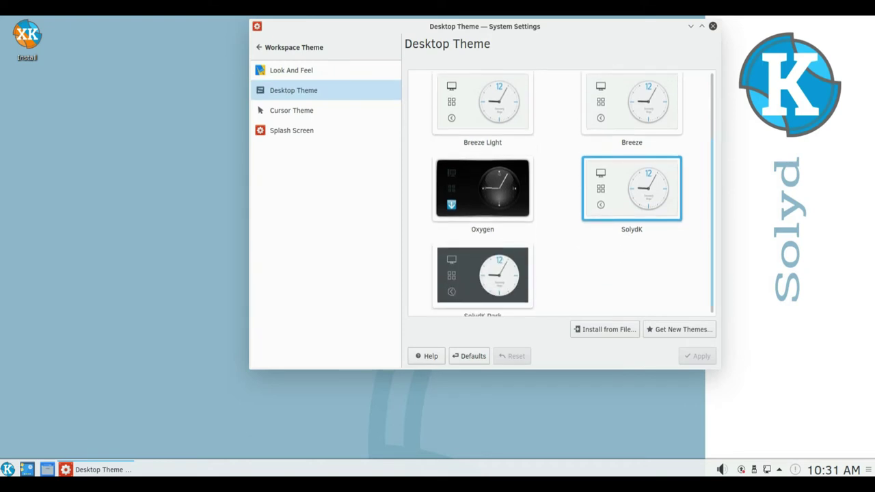
pyautogui.scroll(2, 558, 191)
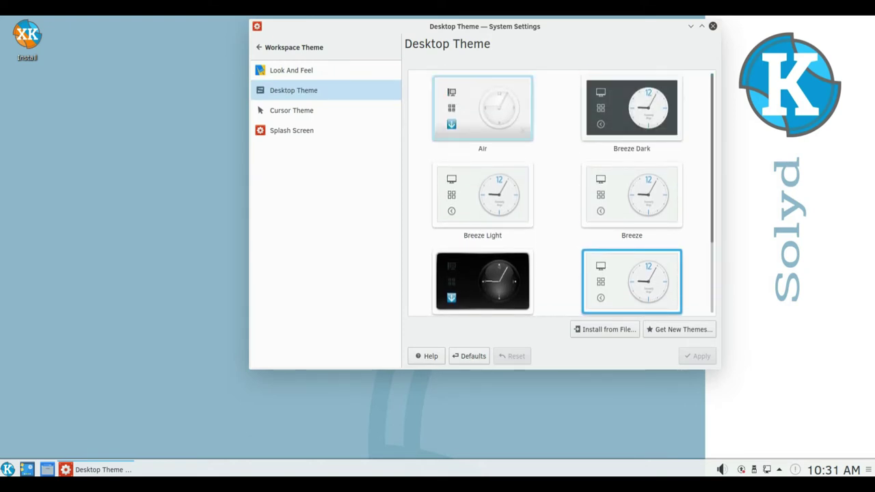
# Step: Apply the SolydK Dark look and feel without using its desktop layout
pyautogui.click(291, 70)
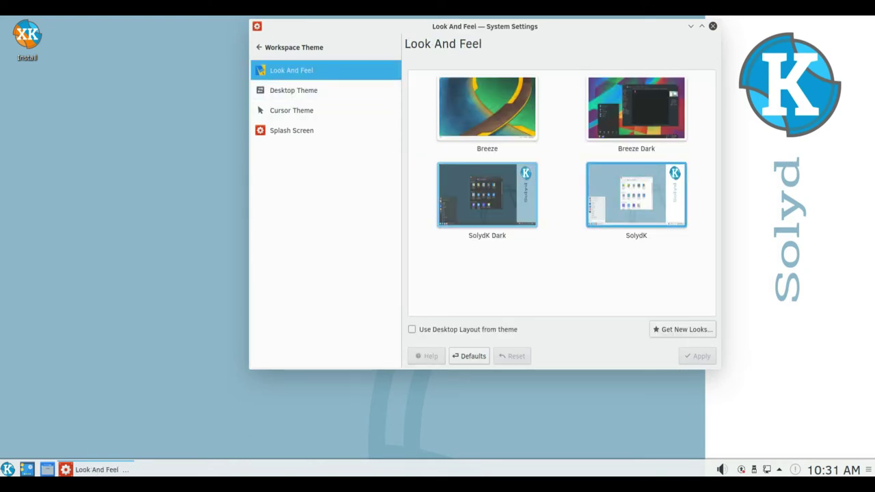
pyautogui.click(486, 195)
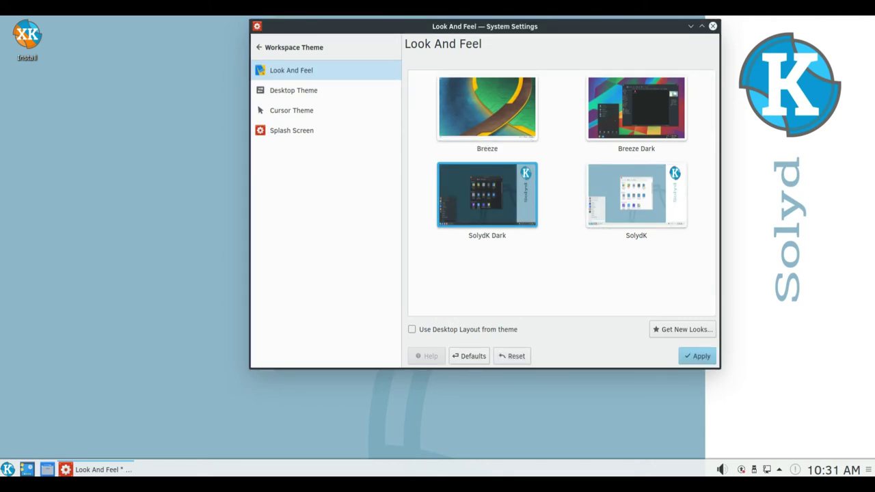
pyautogui.click(698, 355)
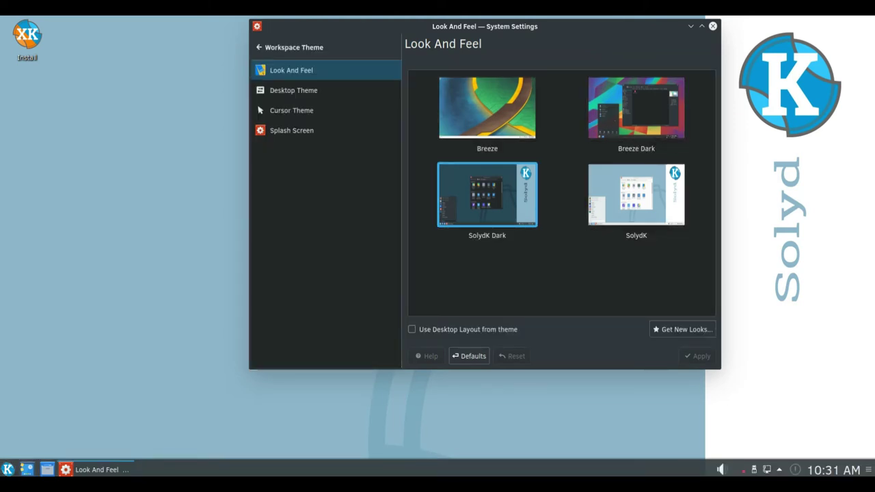
# Step: Look through the available mouse cursor themes and splash screen themes for the workspace
pyautogui.click(291, 110)
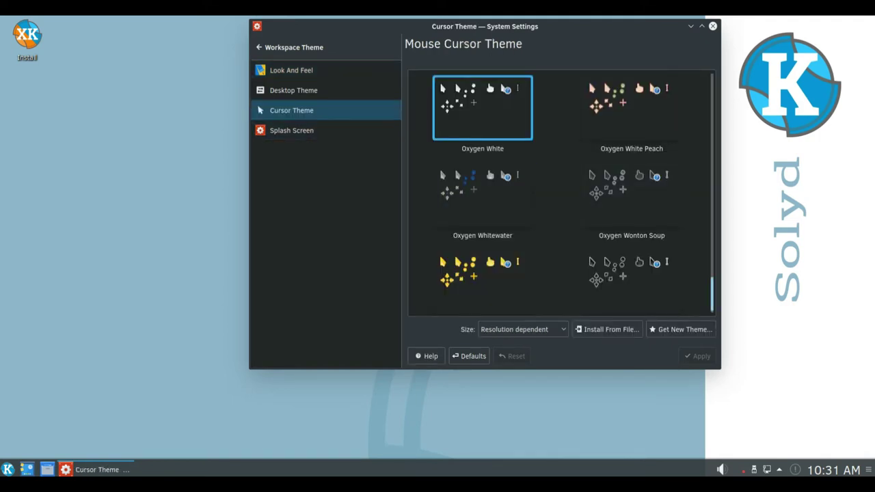
pyautogui.scroll(10, 561, 198)
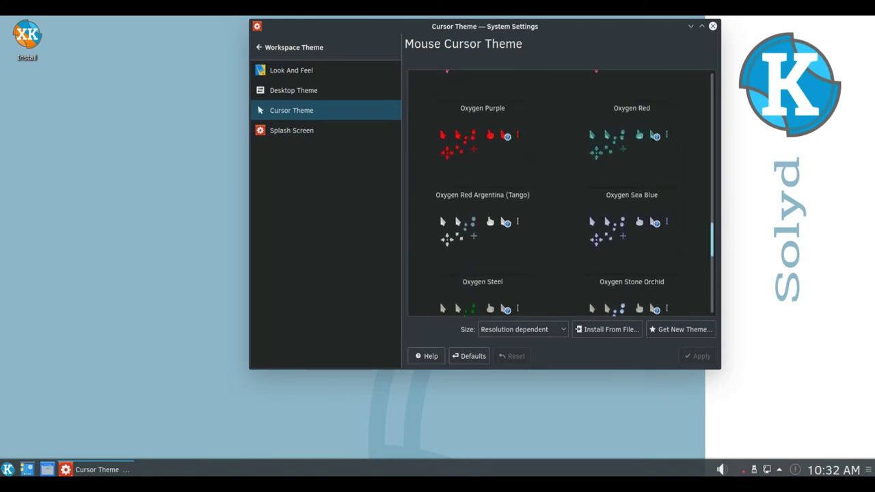
pyautogui.scroll(10, 561, 199)
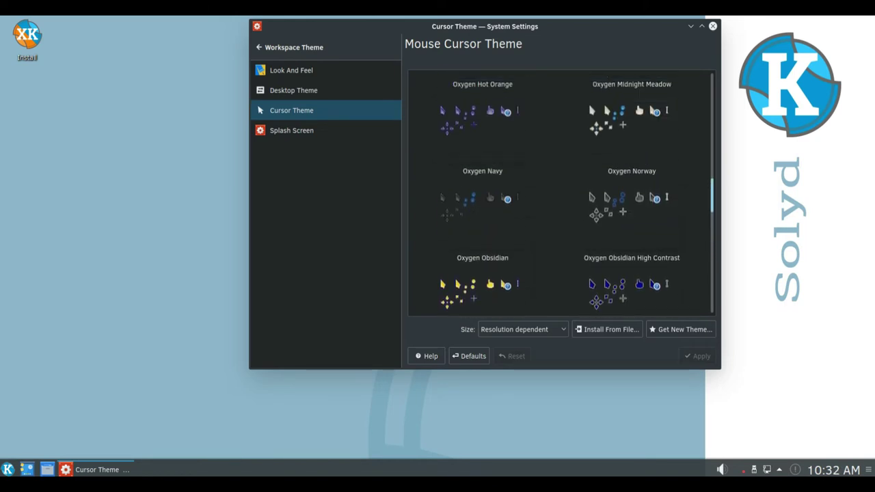
pyautogui.scroll(10, 560, 198)
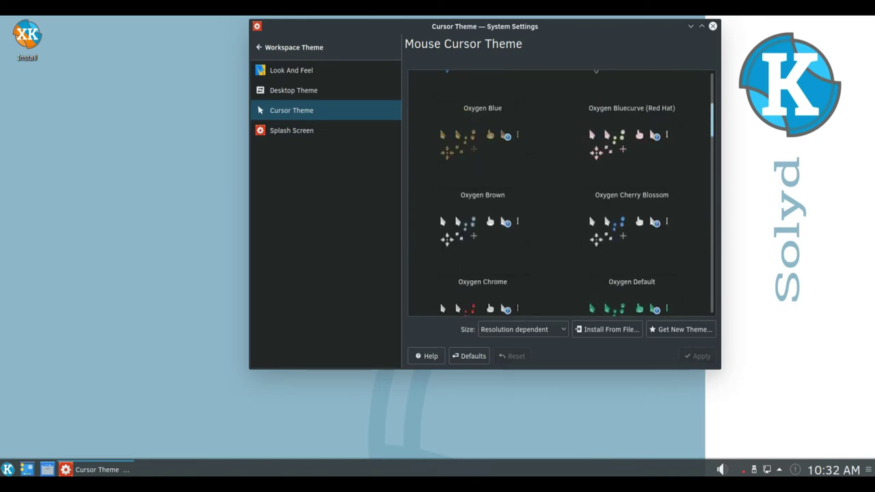
pyautogui.scroll(3, 561, 198)
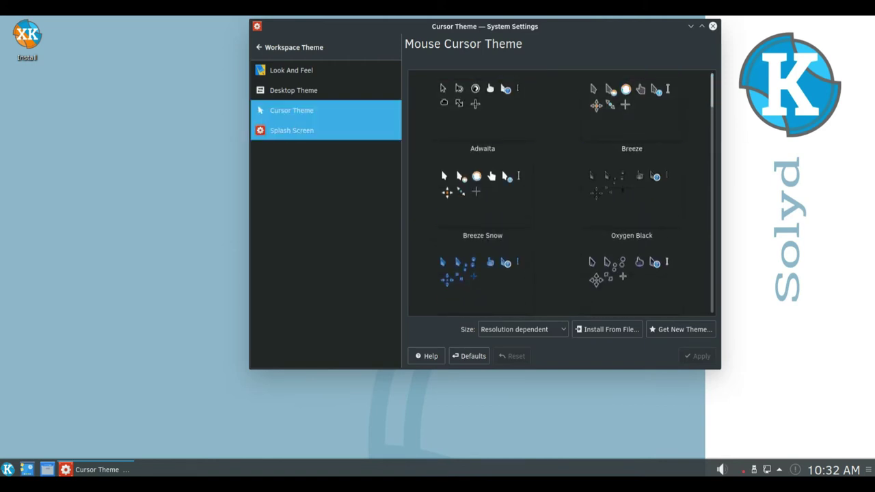
pyautogui.click(292, 130)
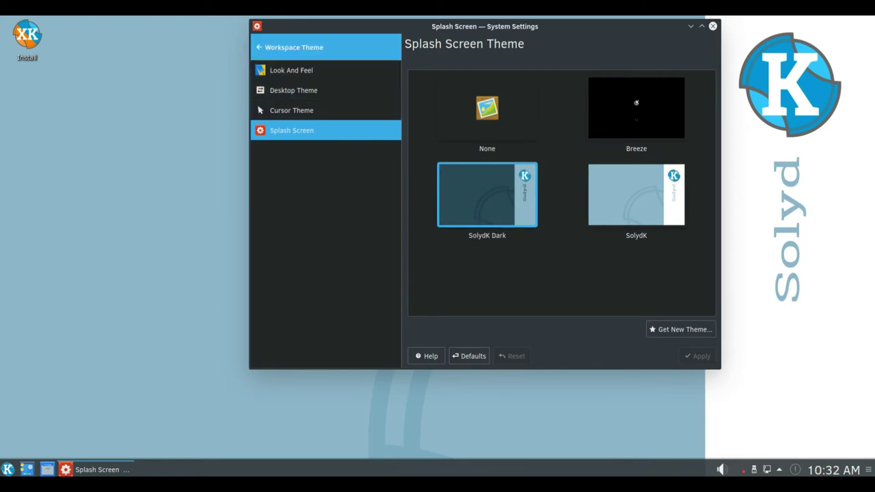
# Step: Leave the Workspace Theme section and review the application color schemes and the font settings
pyautogui.click(291, 47)
pyautogui.click(280, 110)
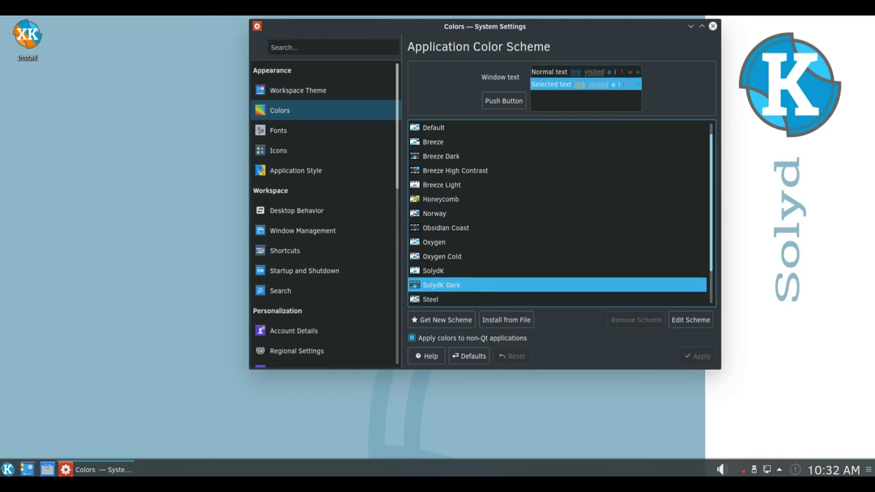
pyautogui.click(278, 130)
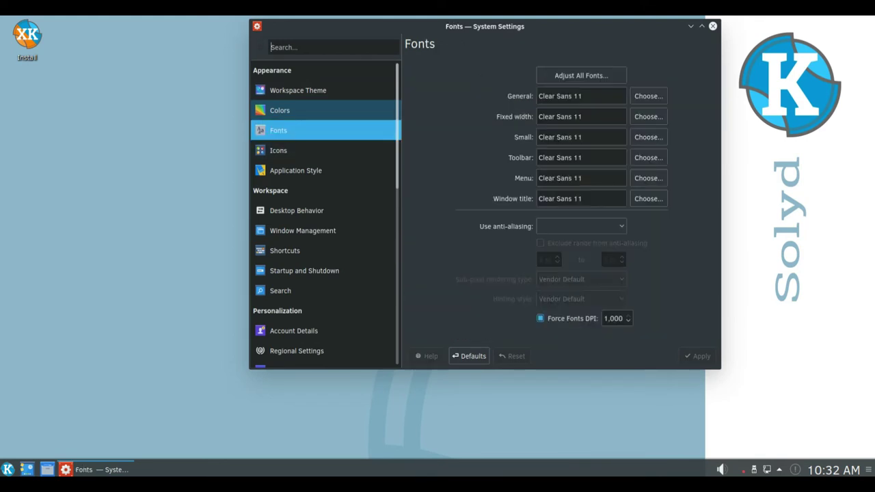
pyautogui.click(269, 46)
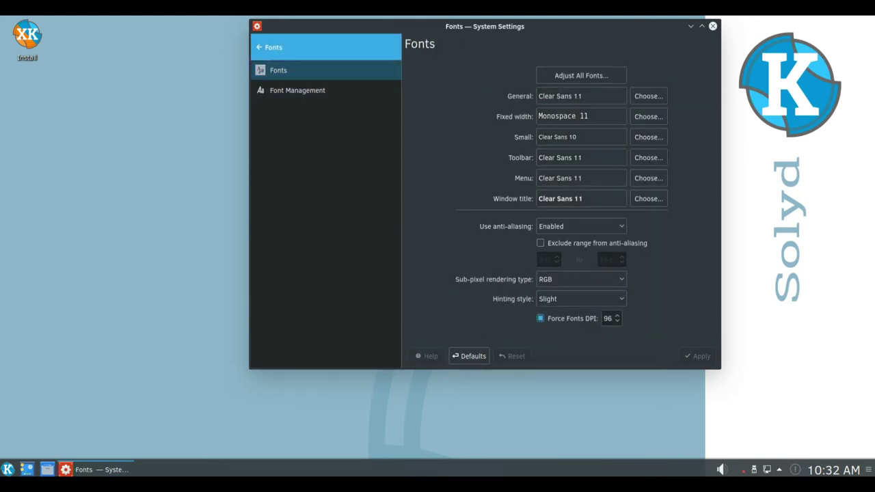
# Step: Review the installed icon themes and emoticon themes, and return to the settings overview
pyautogui.click(279, 151)
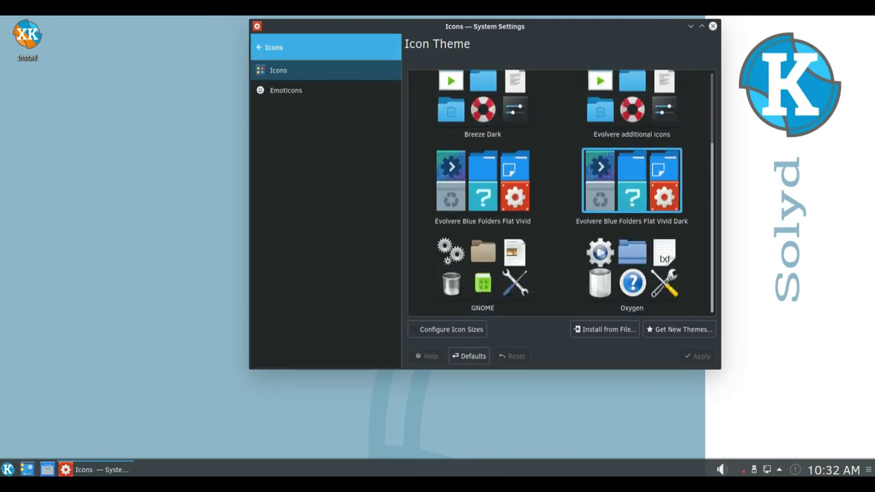
pyautogui.click(286, 90)
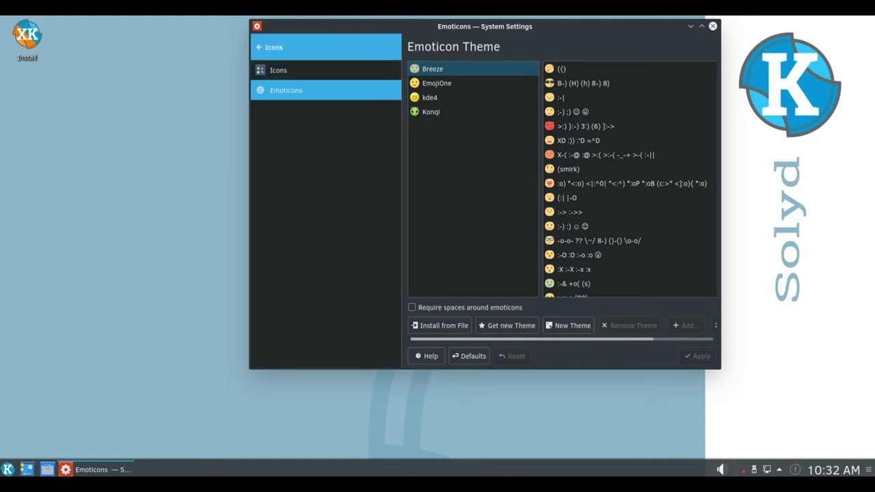
pyautogui.click(269, 47)
# Step: Review the Application Style settings for widget style, window decorations and GNOME/GTK applications, and return to the overview
pyautogui.click(296, 170)
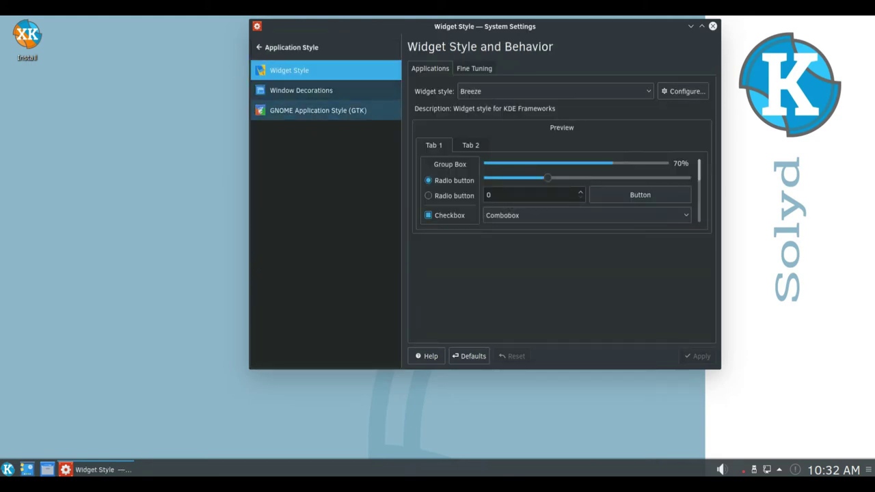
pyautogui.click(301, 91)
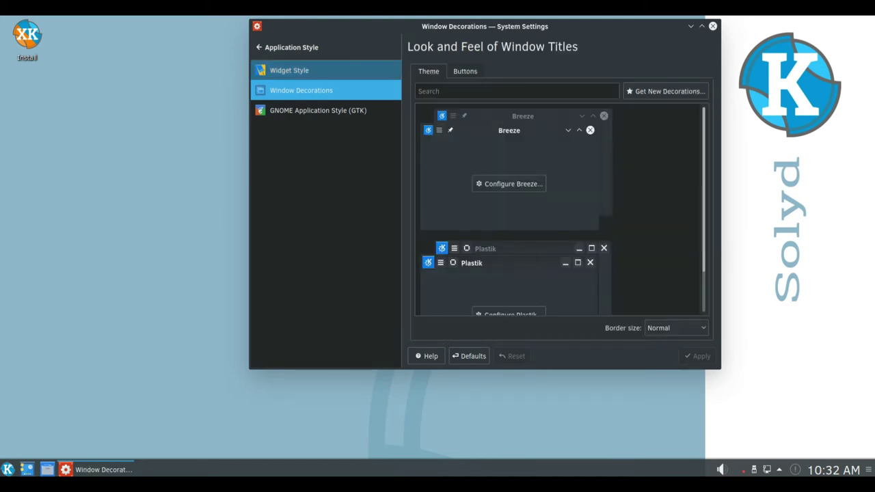
pyautogui.scroll(-2, 561, 210)
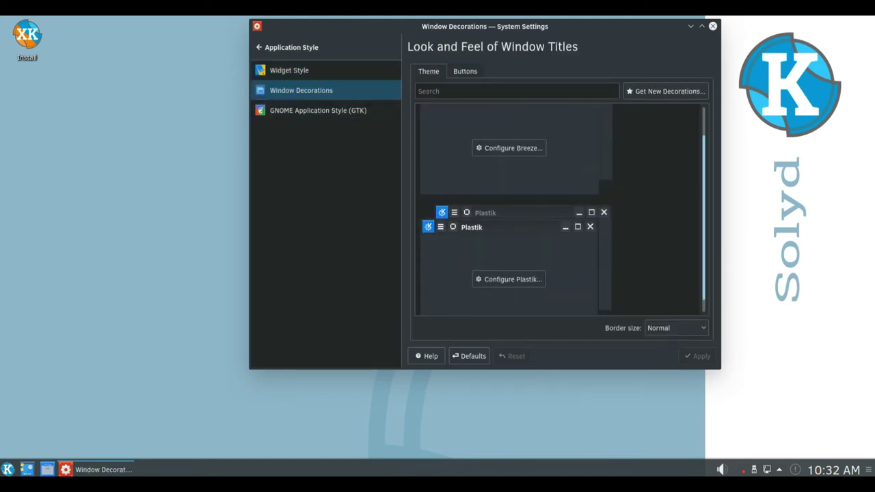
pyautogui.scroll(2, 561, 210)
pyautogui.click(318, 110)
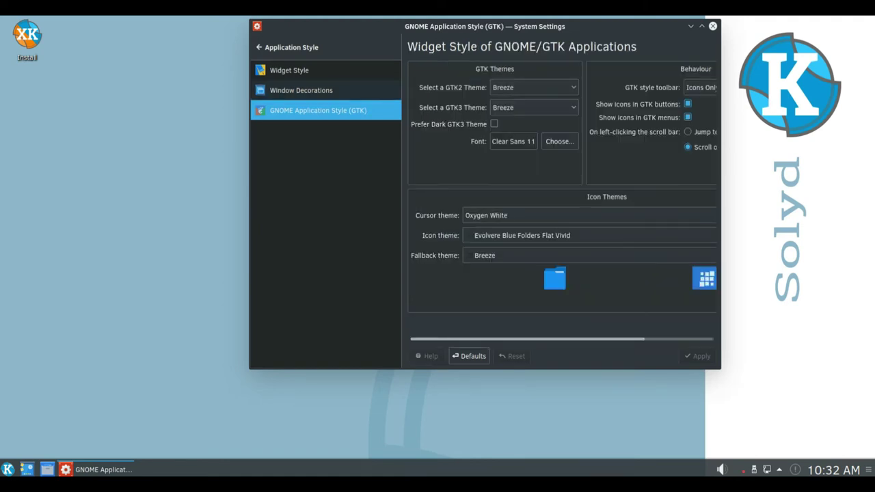
pyautogui.click(258, 47)
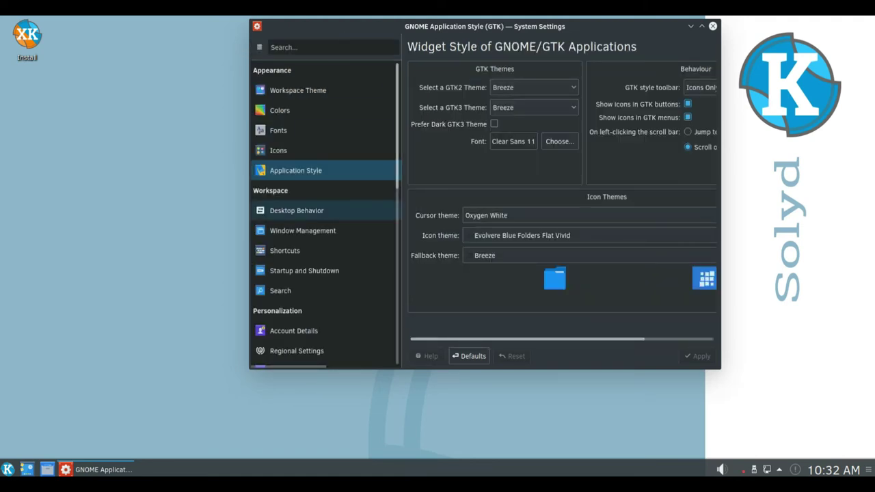
# Step: Check the Desktop Behavior and Window Management settings, and return to the overview
pyautogui.click(297, 211)
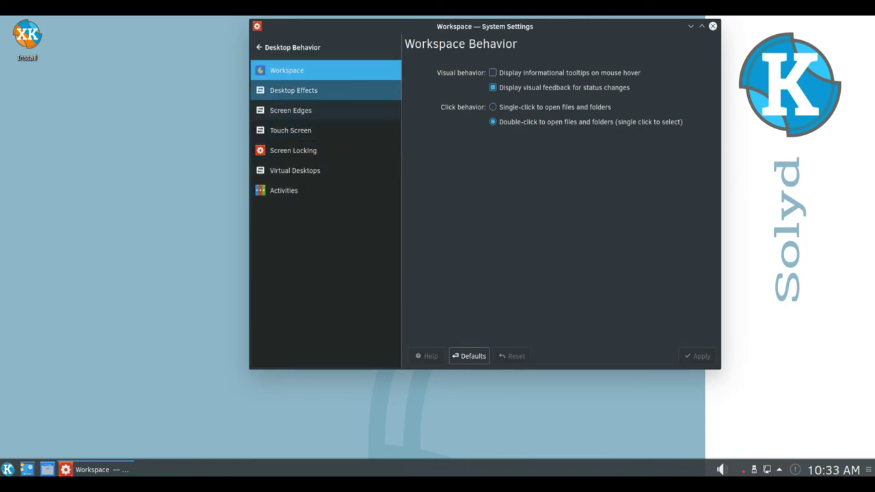
pyautogui.click(259, 48)
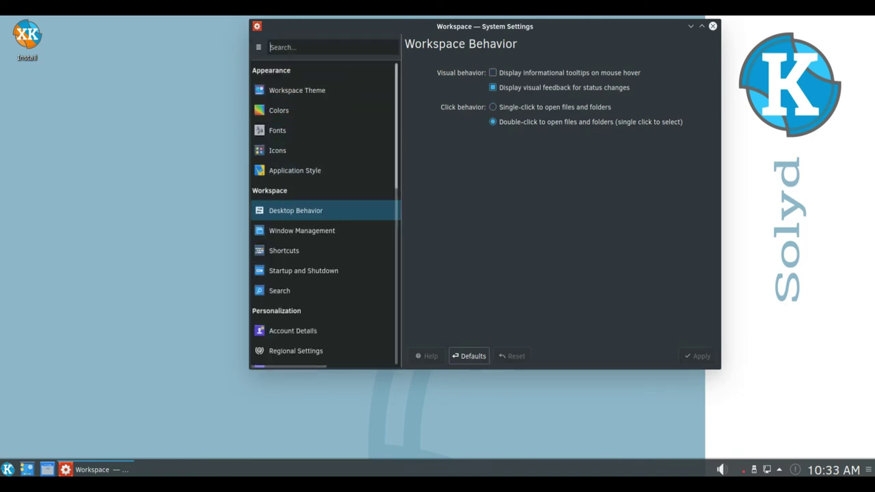
pyautogui.click(303, 230)
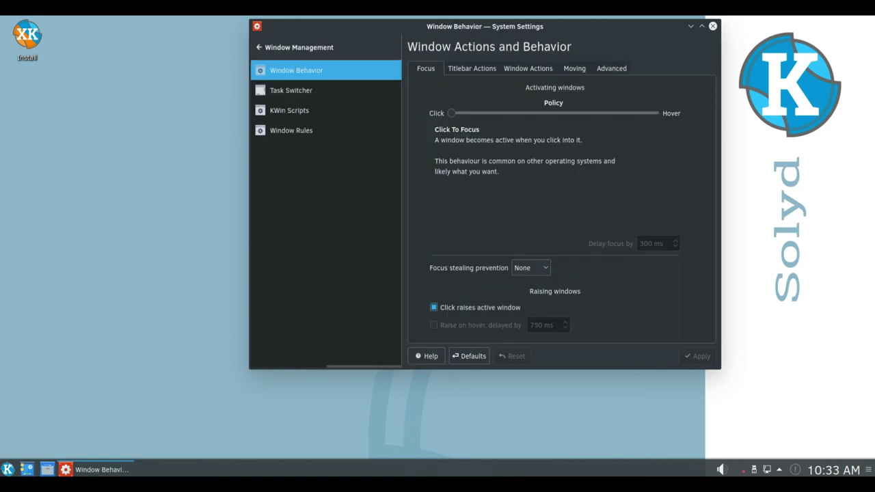
pyautogui.click(259, 47)
# Step: Look over the remaining settings categories from Personalization to Hardware, and close System Settings
pyautogui.scroll(-5, 308, 221)
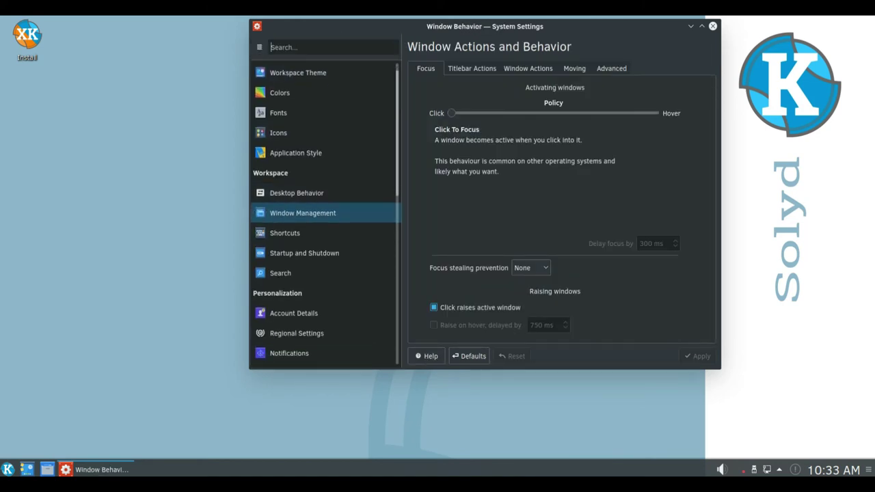
pyautogui.scroll(-3, 307, 226)
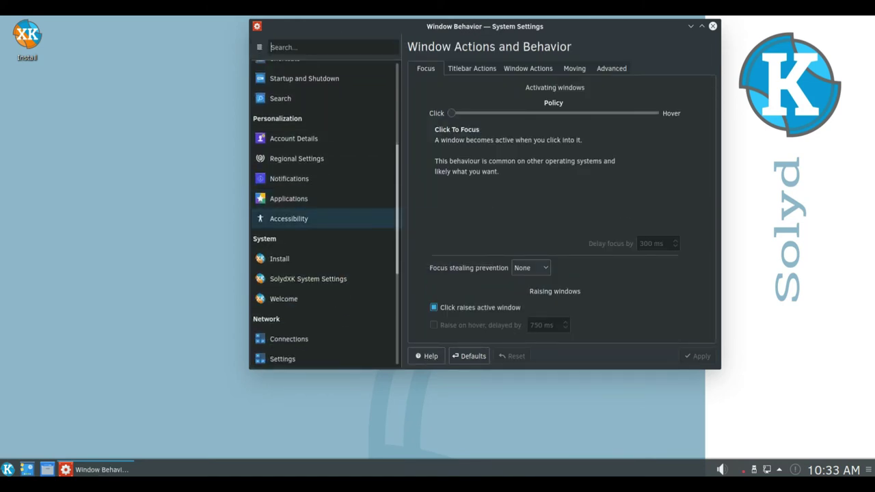
pyautogui.scroll(-6, 322, 233)
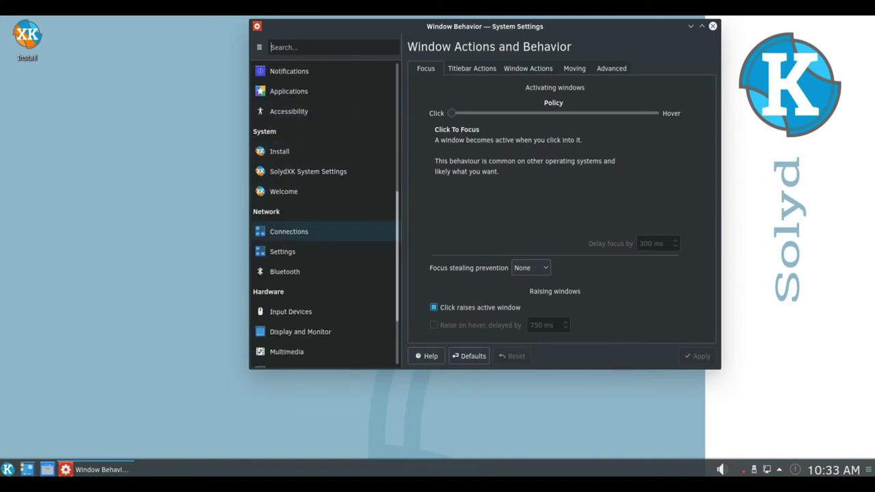
pyautogui.scroll(-1, 321, 226)
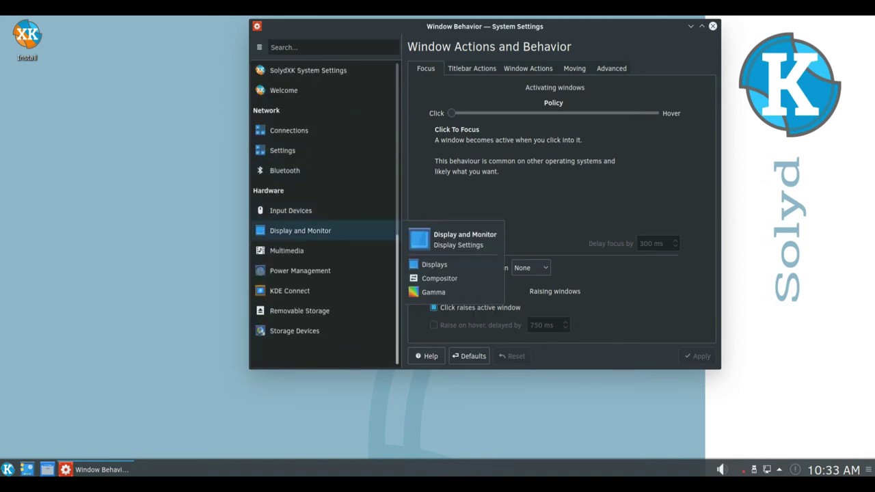
pyautogui.click(713, 26)
# Step: Open the desktop configuration, widen its window, and apply the dark SolydK image as the wallpaper
pyautogui.rightClick(299, 78)
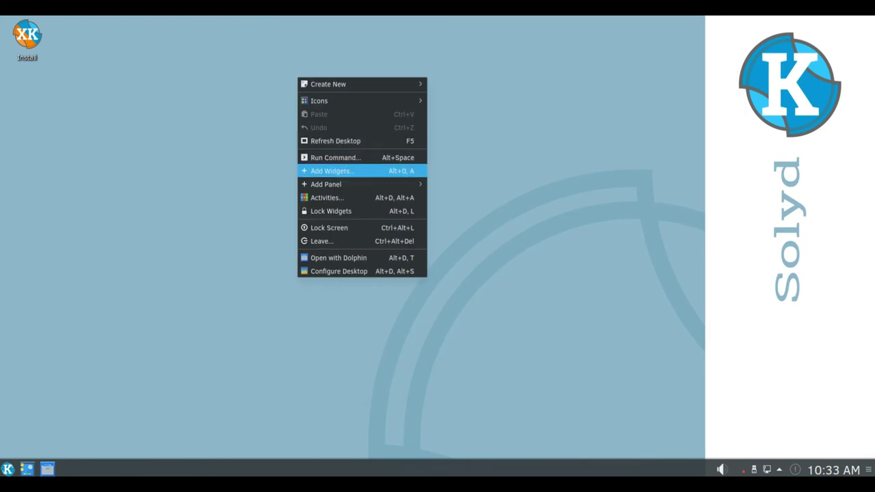
pyautogui.click(339, 271)
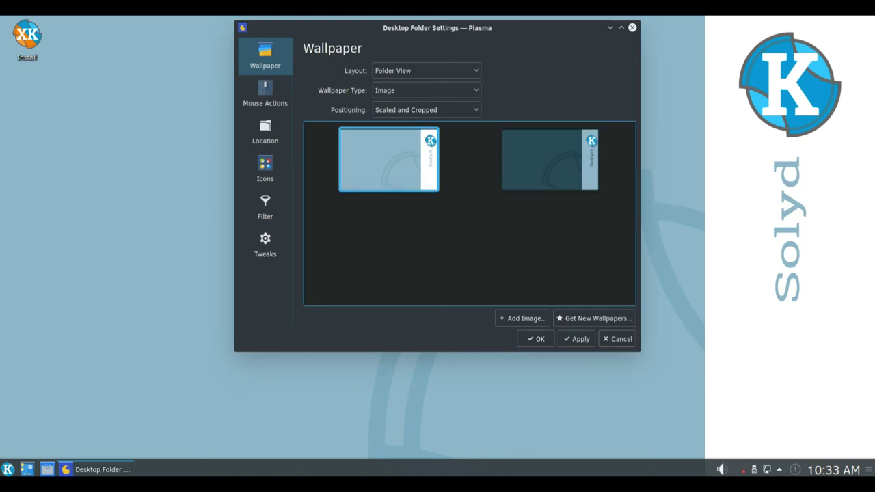
pyautogui.moveTo(640, 206); pyautogui.dragTo(836, 205)
pyautogui.click(503, 159)
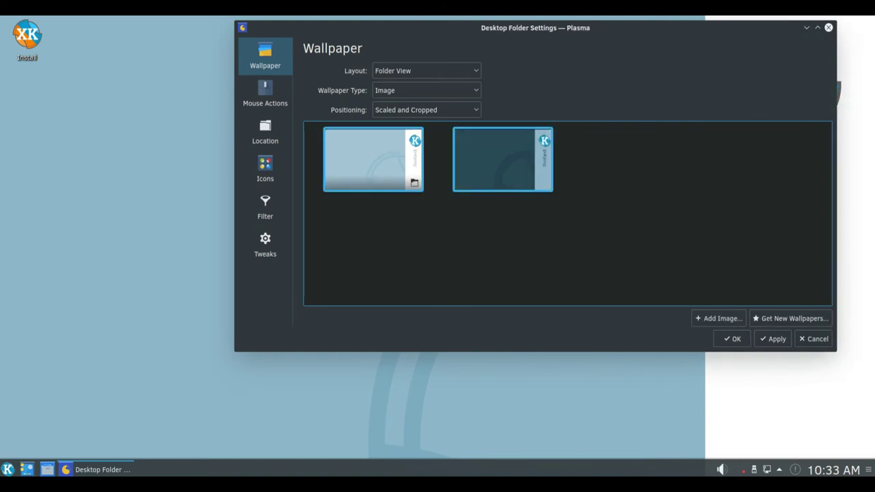
pyautogui.click(773, 339)
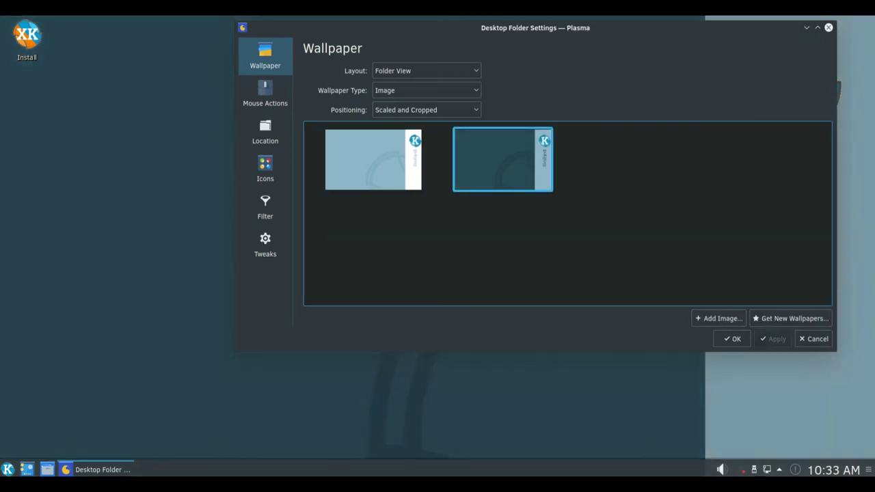
pyautogui.click(732, 338)
pyautogui.rightClick(326, 167)
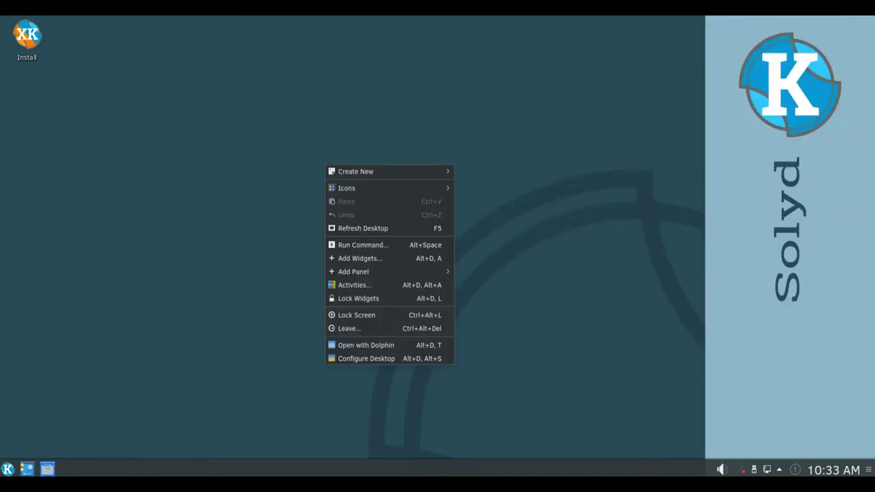
pyautogui.moveTo(369, 171)
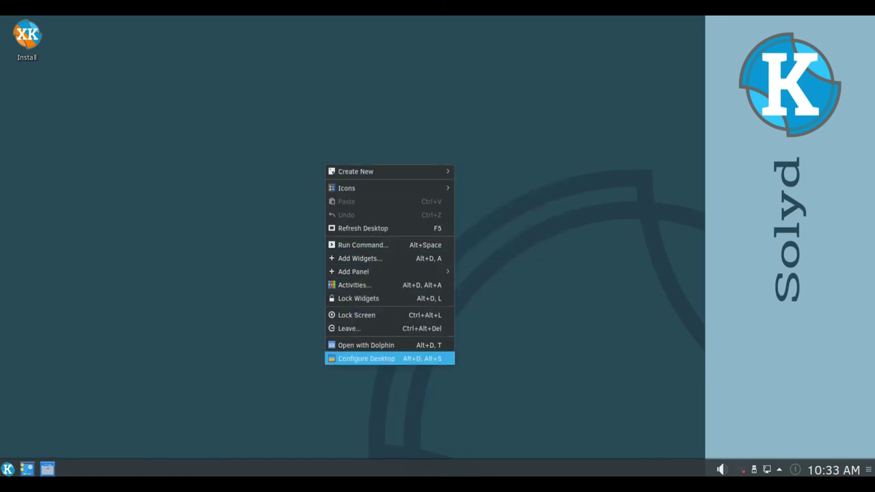
pyautogui.click(380, 359)
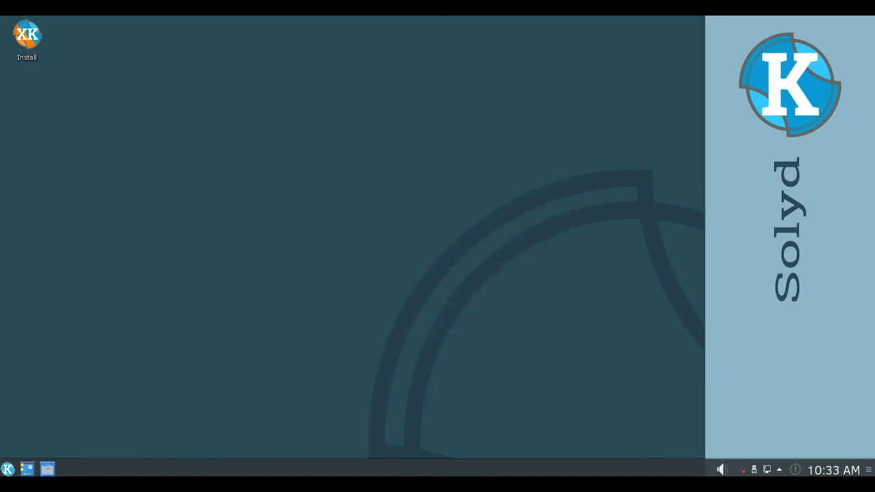
# Step: Open a Konsole terminal and widen its window to about 99 columns
pyautogui.hotkey('alt', 'F1')
pyautogui.hotkey('ctrl', 'alt', 't')
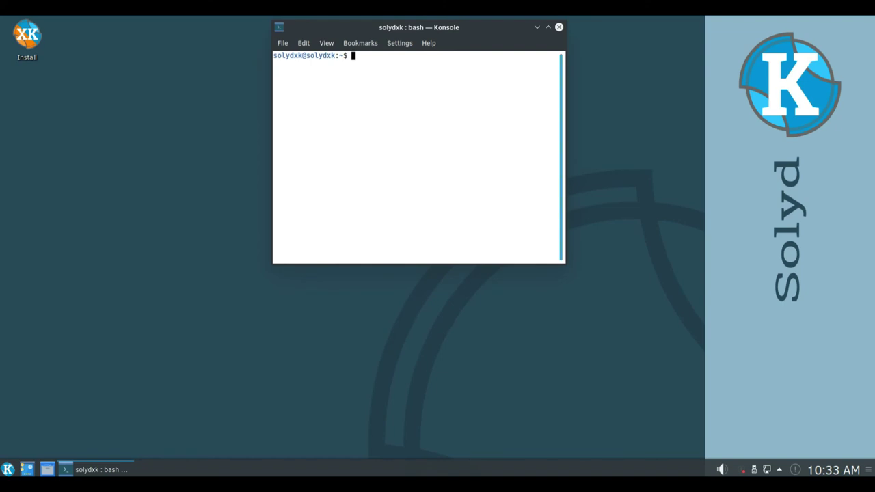
pyautogui.moveTo(565, 157); pyautogui.dragTo(691, 157)
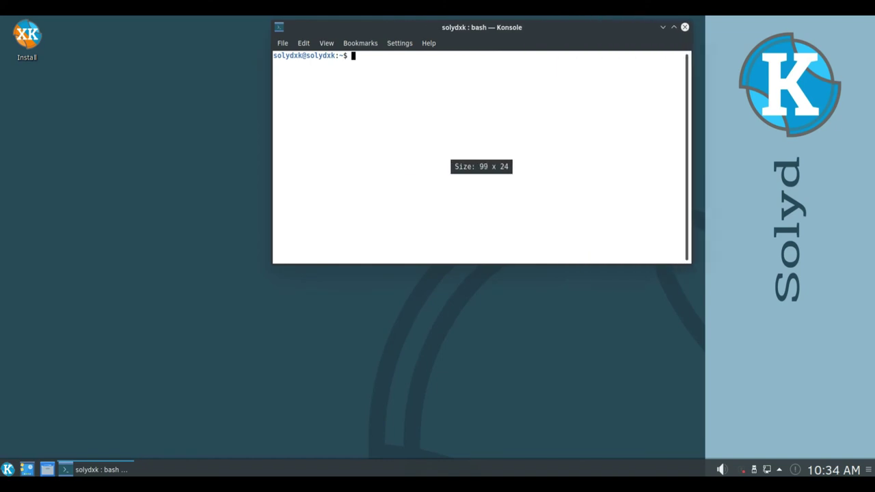
# Step: Open the About Konsole information and view the libraries it uses
pyautogui.click(429, 42)
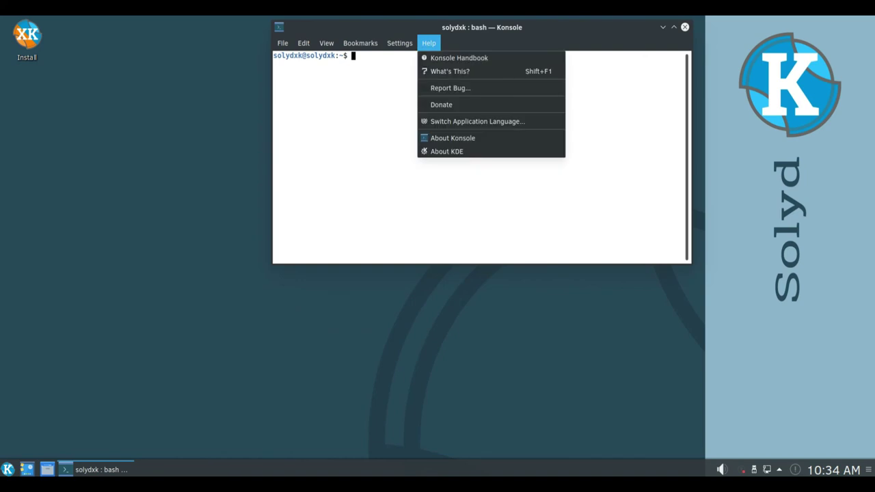
pyautogui.press('Escape')
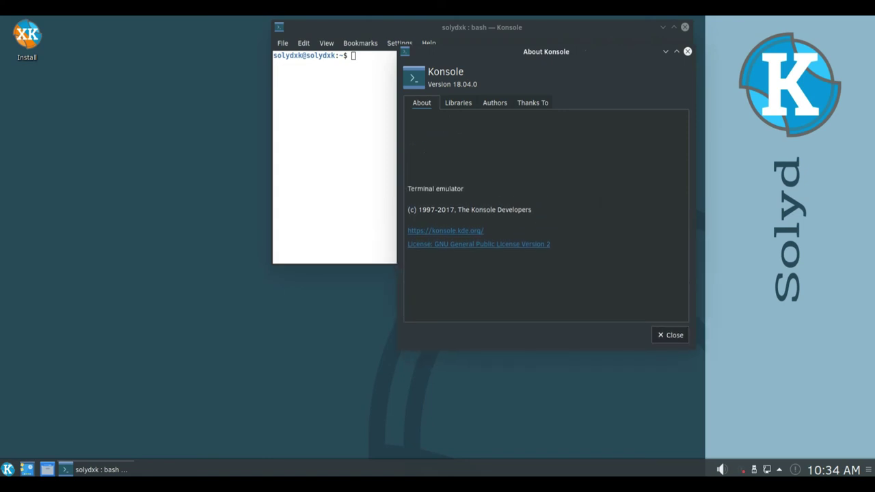
pyautogui.click(458, 103)
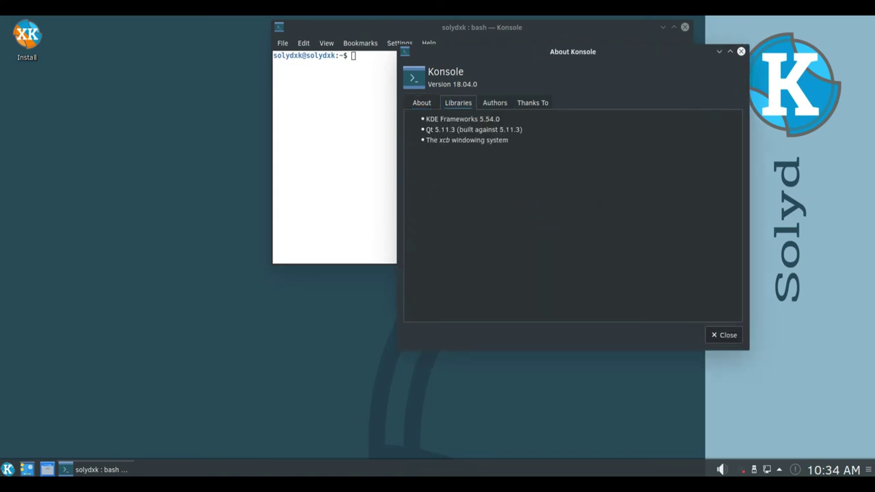
# Step: Review the authors and the full Thanks To credits in the About Konsole window, and close it
pyautogui.click(495, 102)
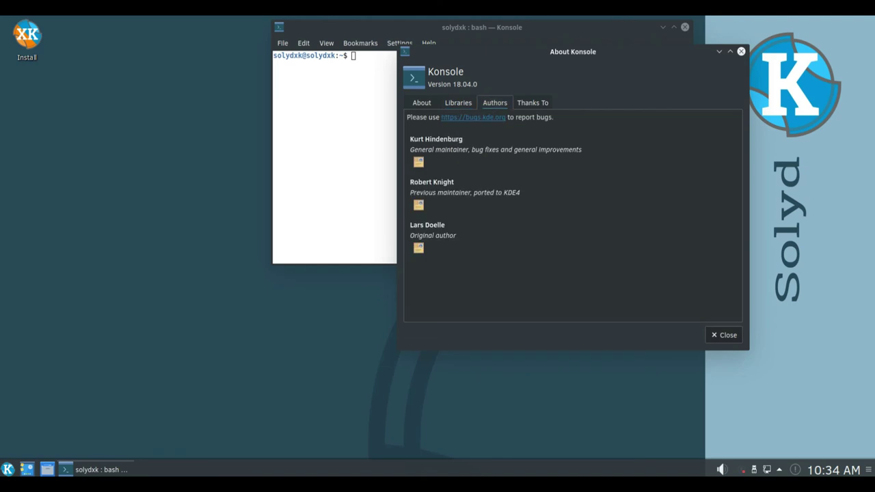
pyautogui.click(532, 103)
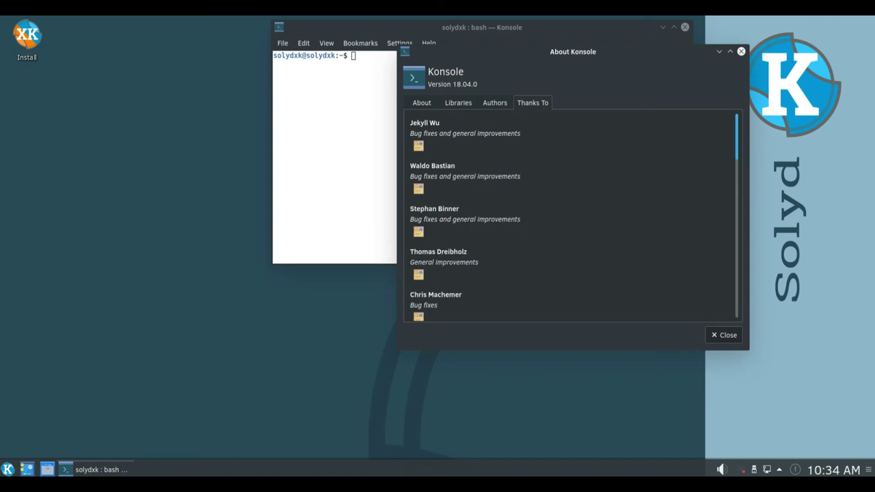
pyautogui.scroll(-3, 571, 216)
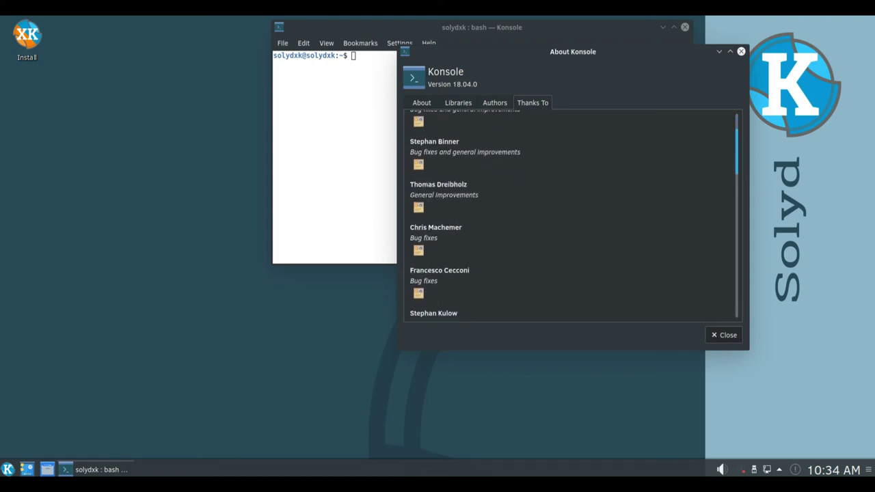
pyautogui.scroll(-3, 571, 216)
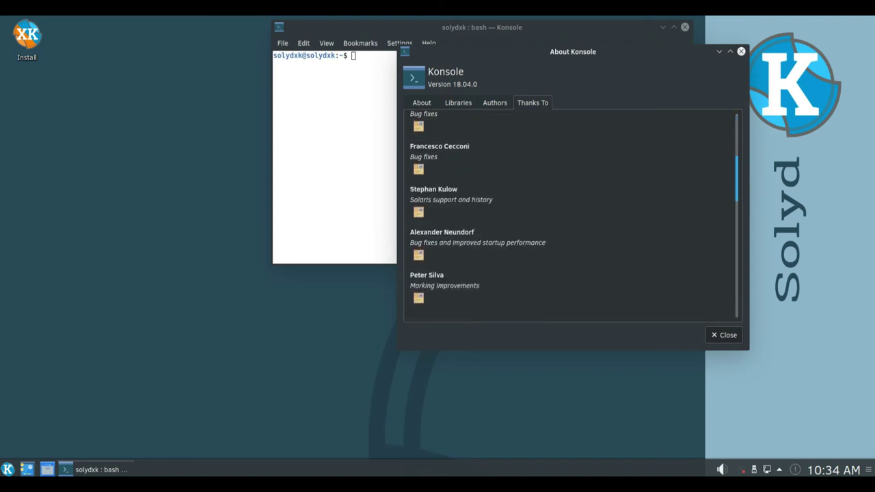
pyautogui.scroll(-5, 571, 216)
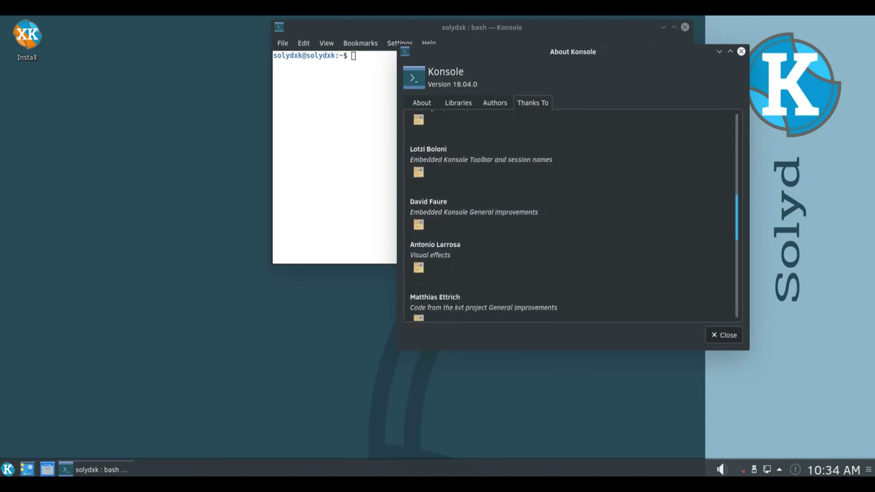
pyautogui.scroll(-6, 571, 215)
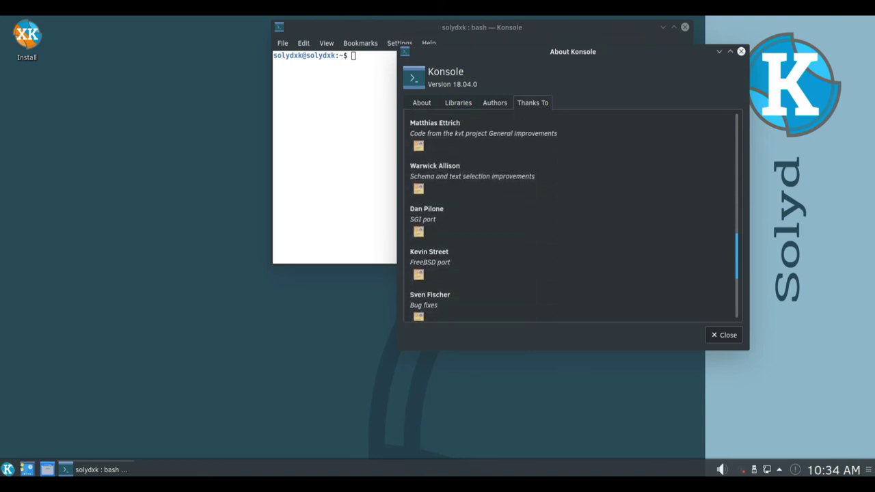
pyautogui.scroll(-5, 571, 215)
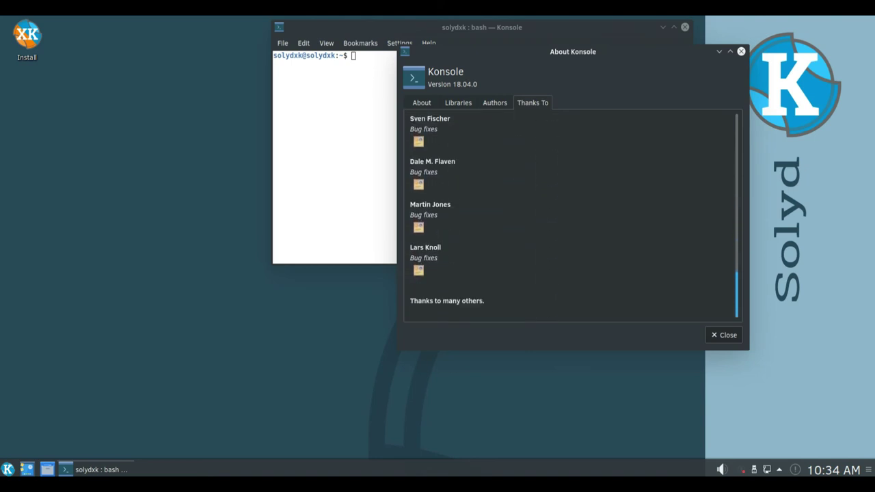
pyautogui.press('Escape')
# Step: Run uname -a in the terminal to print the full system and kernel information
pyautogui.write('u')
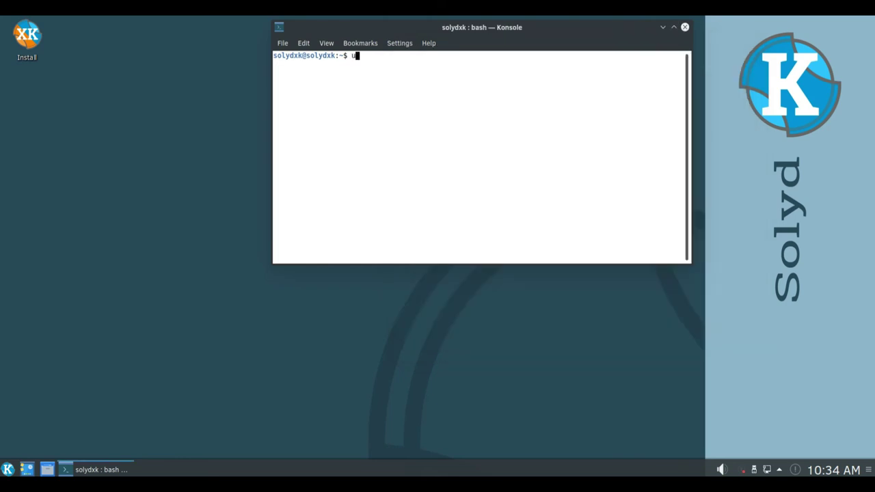
pyautogui.write('name -a')
pyautogui.press('Return')
# Step: Print only the kernel release with uname -r, and close the terminal after highlighting the output line
pyautogui.write('u')
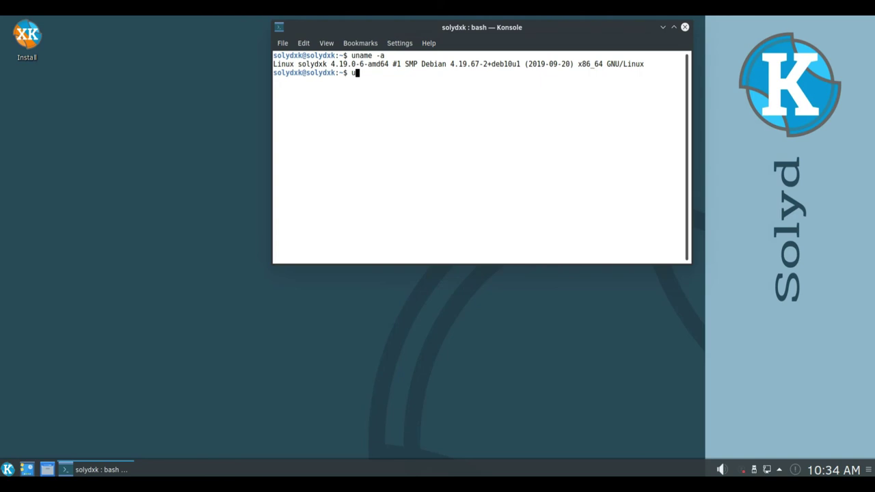
pyautogui.write('name -r')
pyautogui.press('Return')
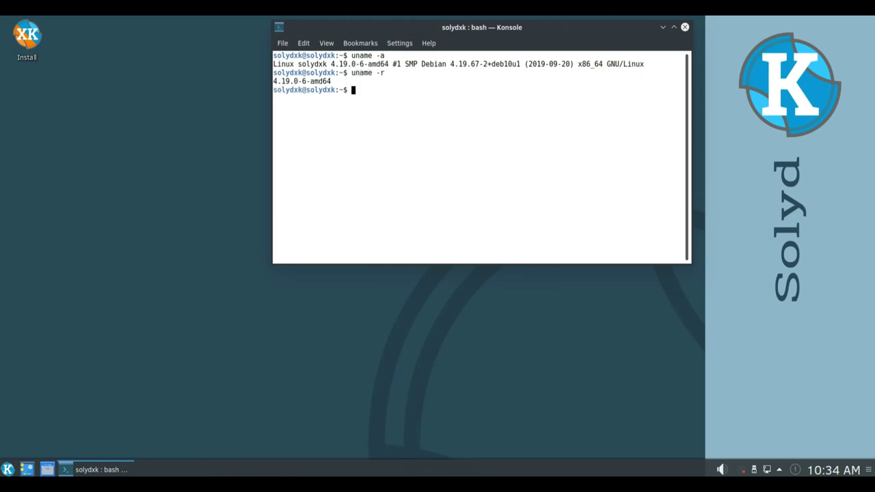
pyautogui.moveTo(335, 81); pyautogui.dragTo(273, 81)
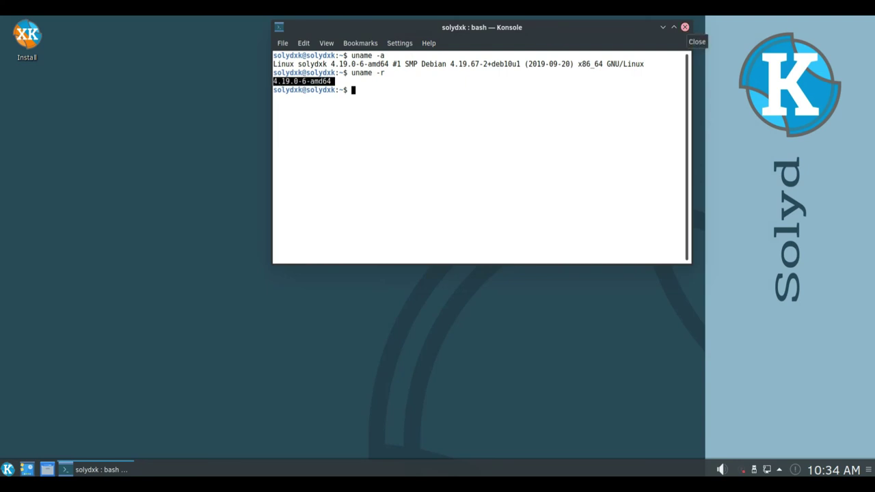
pyautogui.click(685, 28)
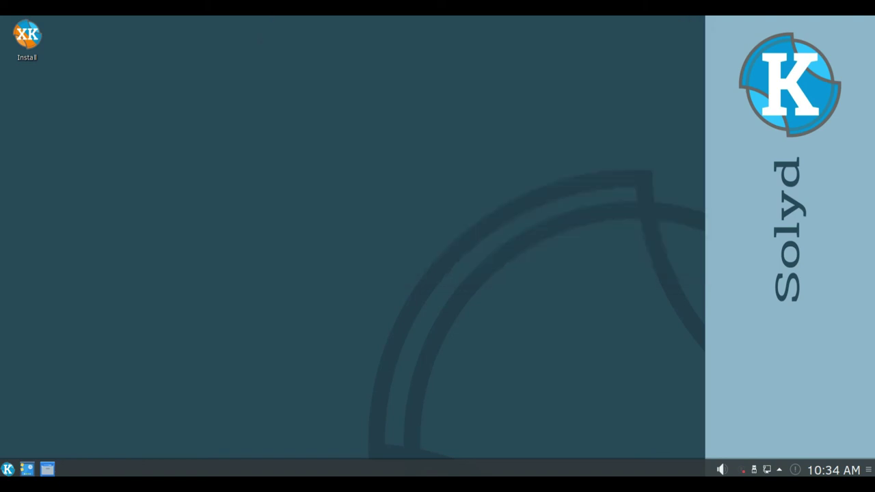